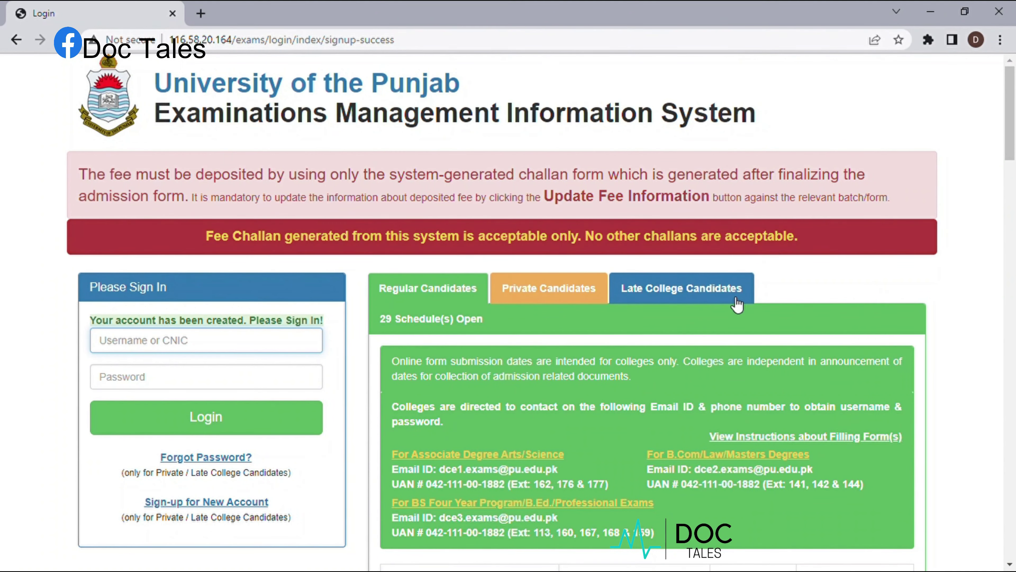
# - Log in with the candidate's CNIC and password, then start a New Admission Form under Examination Admission Form
pyautogui.write('umer')
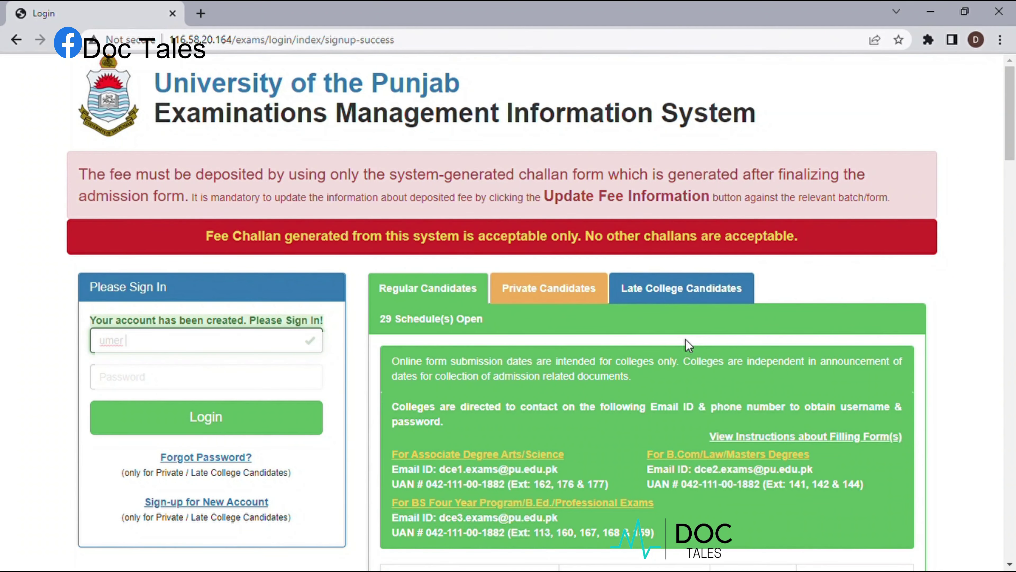
pyautogui.press('BackSpace')
pyautogui.press('BackSpace')
pyautogui.press('BackSpace')
pyautogui.press('BackSpace')
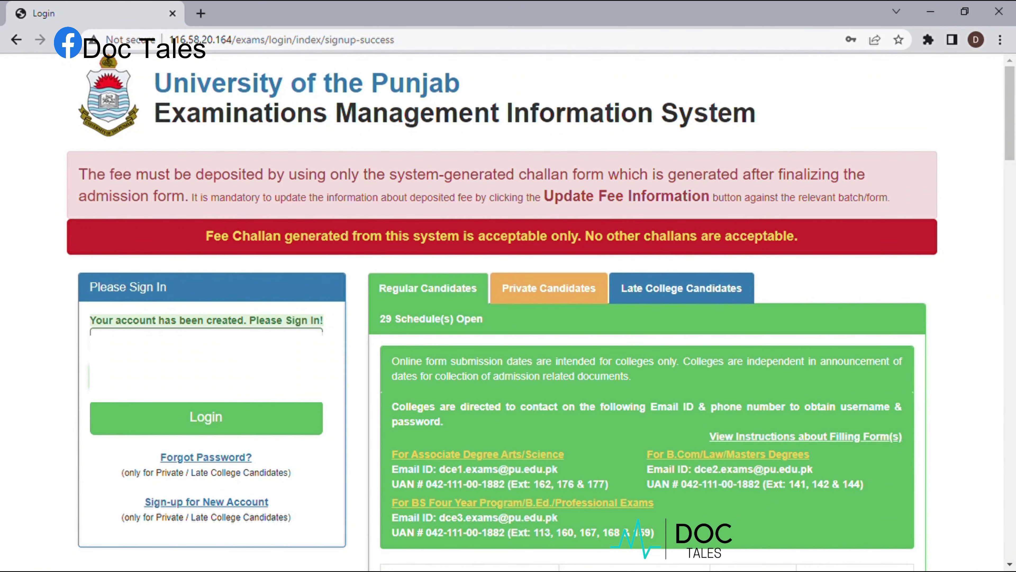
pyautogui.click(214, 415)
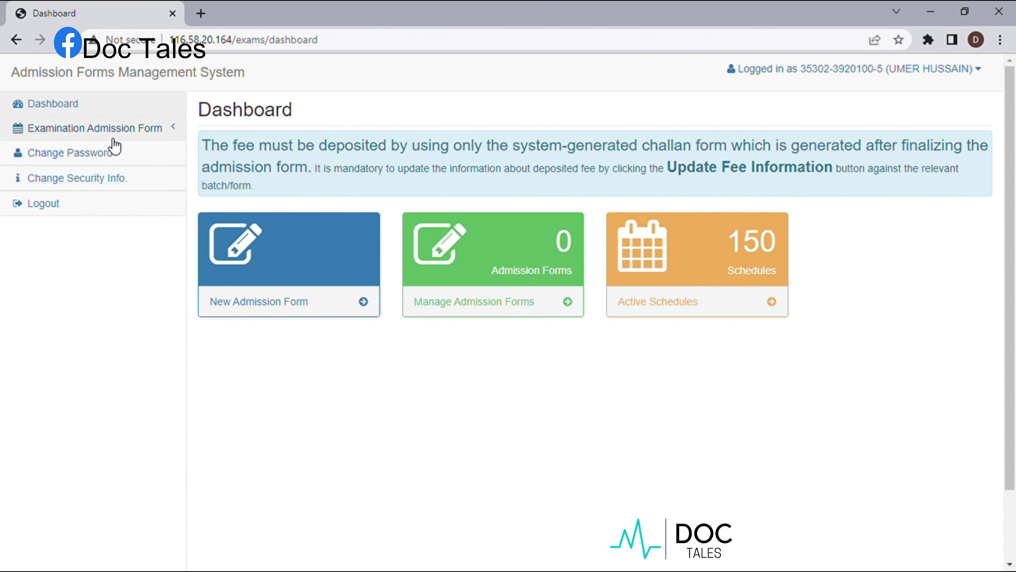
pyautogui.click(124, 135)
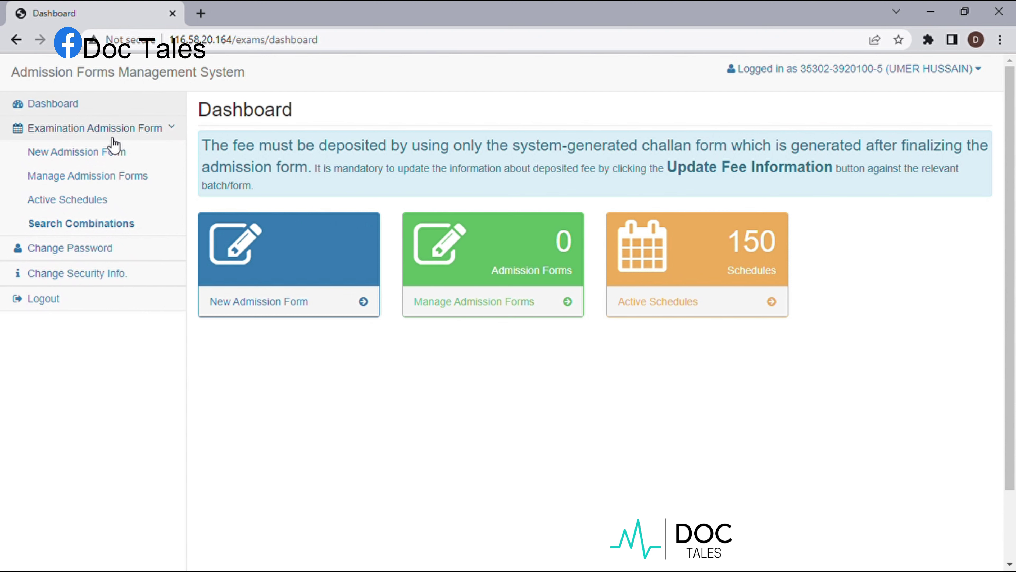
pyautogui.click(106, 152)
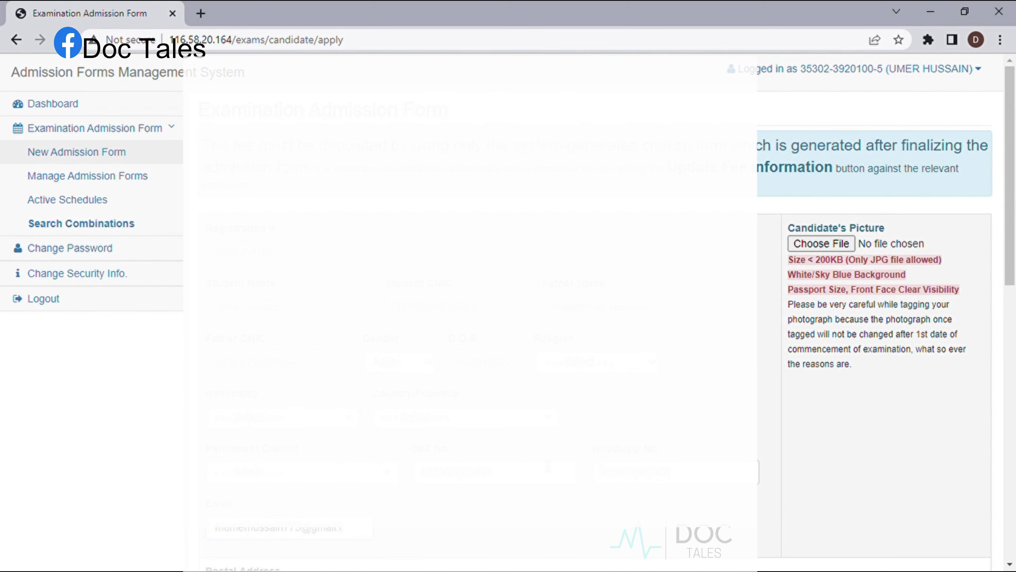
# - Set the nationality to PAKISTANI and the province to PUNJAB
pyautogui.scroll(-7, 547, 467)
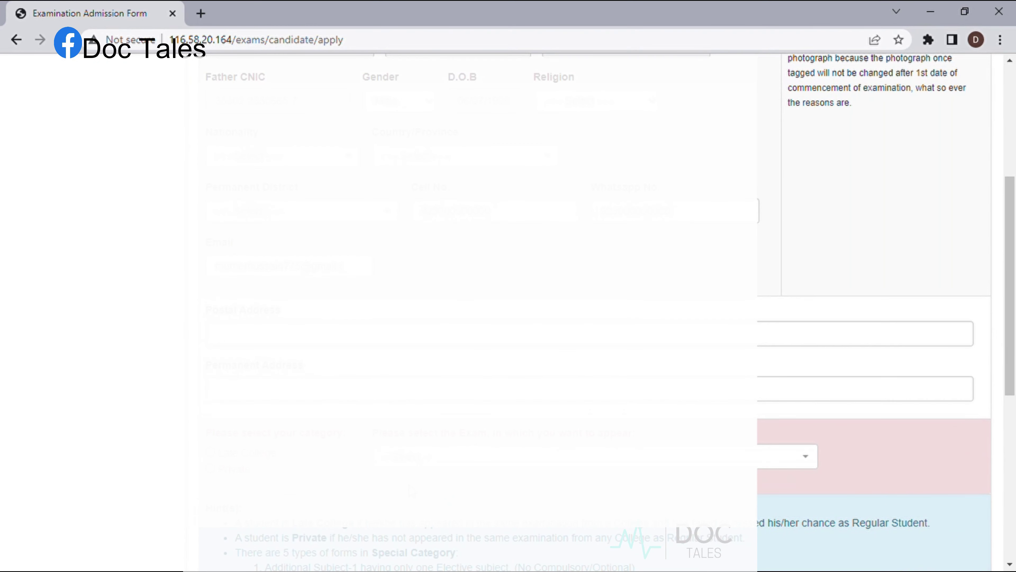
pyautogui.scroll(4, 511, 279)
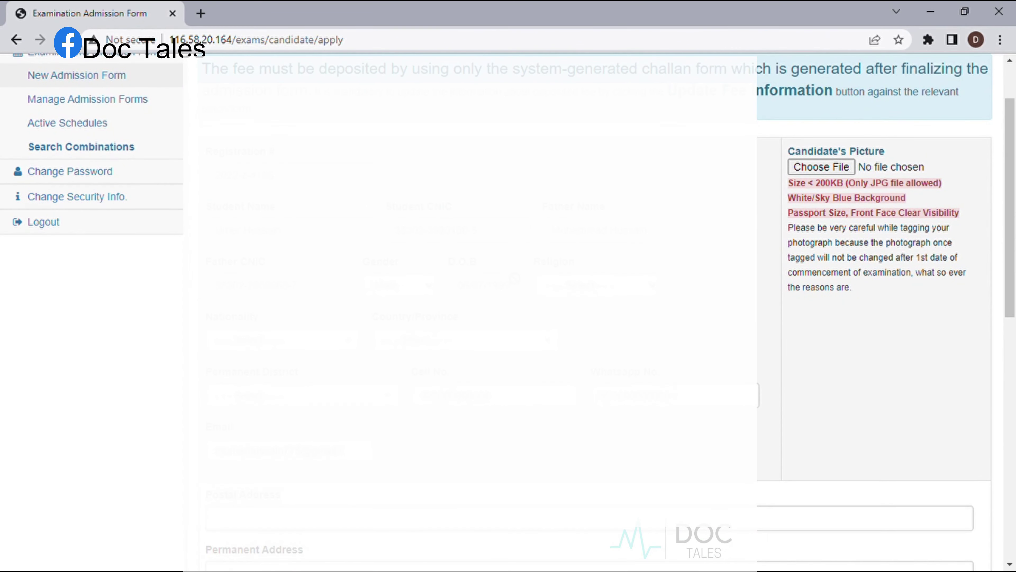
pyautogui.scroll(-1, 511, 313)
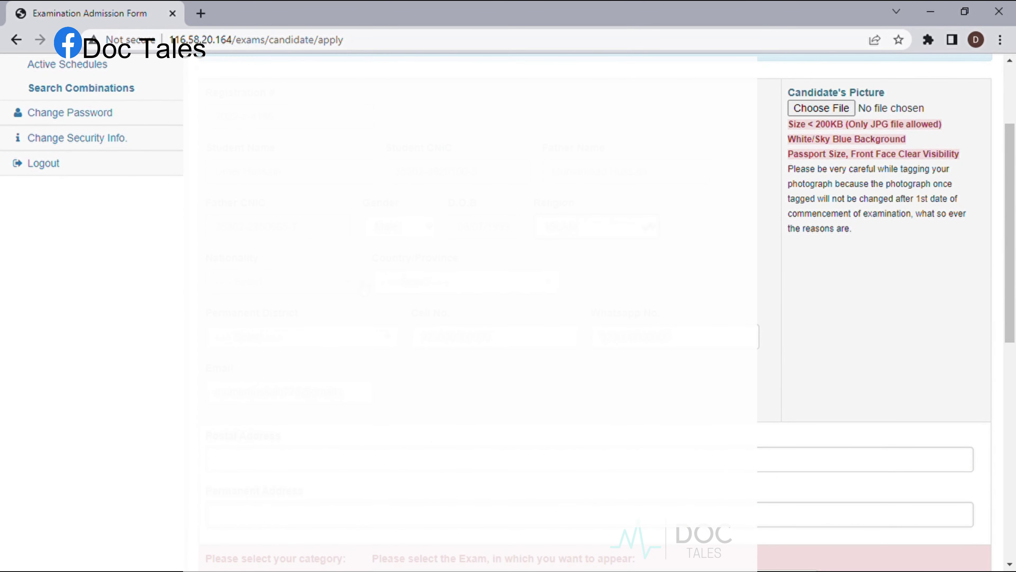
pyautogui.click(356, 284)
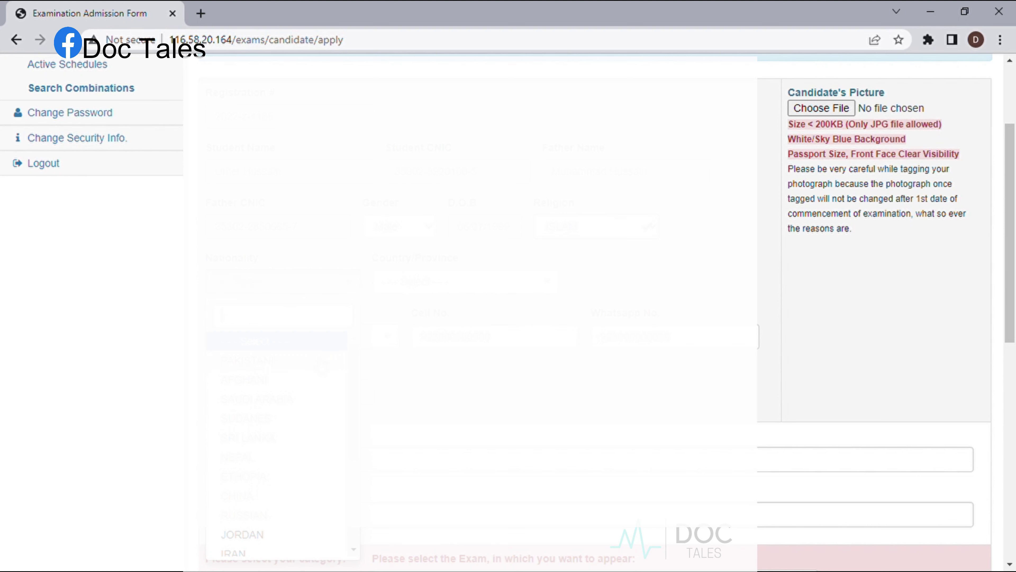
pyautogui.click(322, 365)
pyautogui.click(541, 286)
pyautogui.click(400, 341)
# - Look through the permanent district list twice, closing it without choosing a district
pyautogui.click(721, 289)
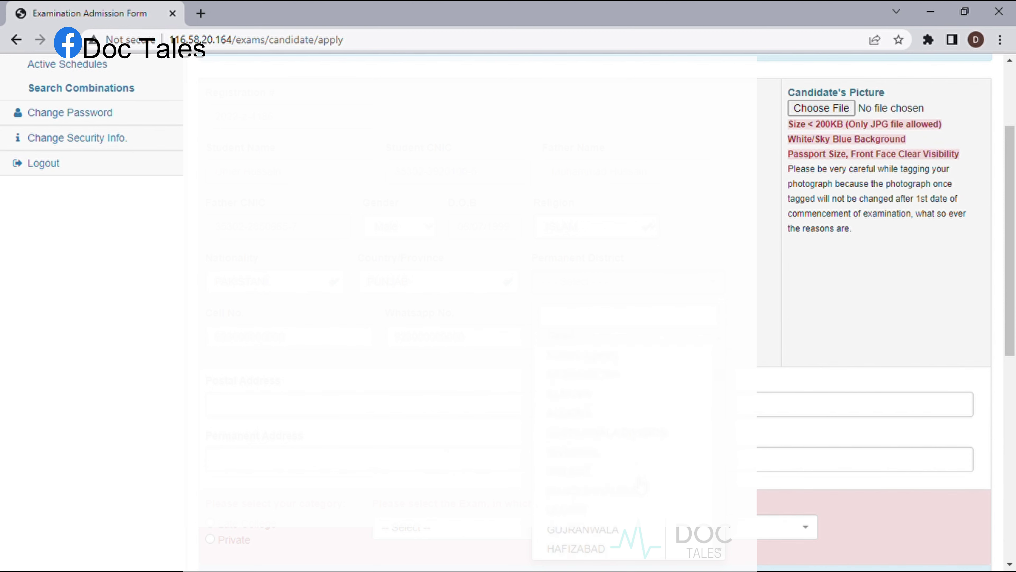
pyautogui.scroll(-4, 641, 484)
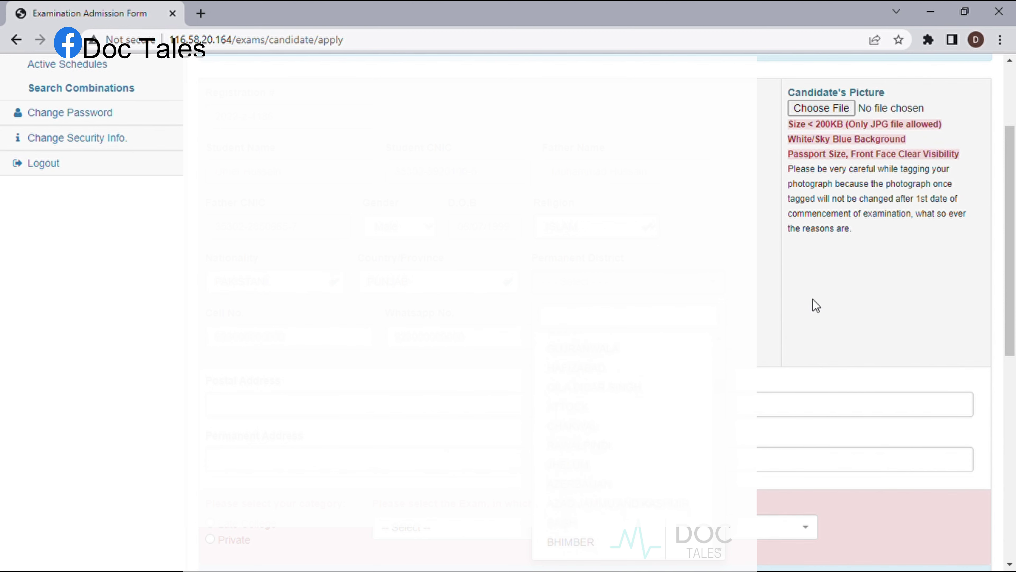
pyautogui.click(816, 306)
pyautogui.scroll(-5, 792, 302)
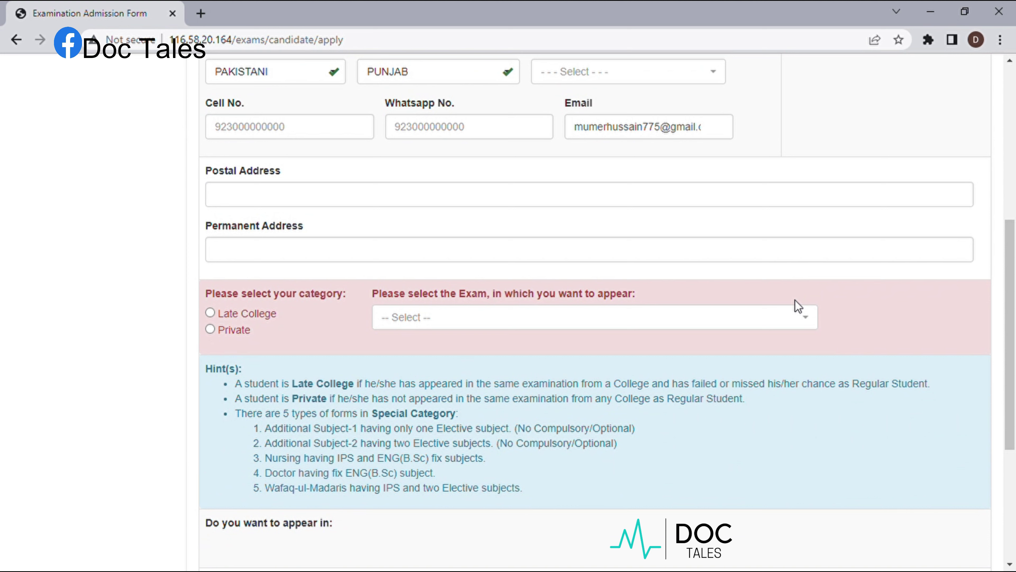
pyautogui.click(722, 81)
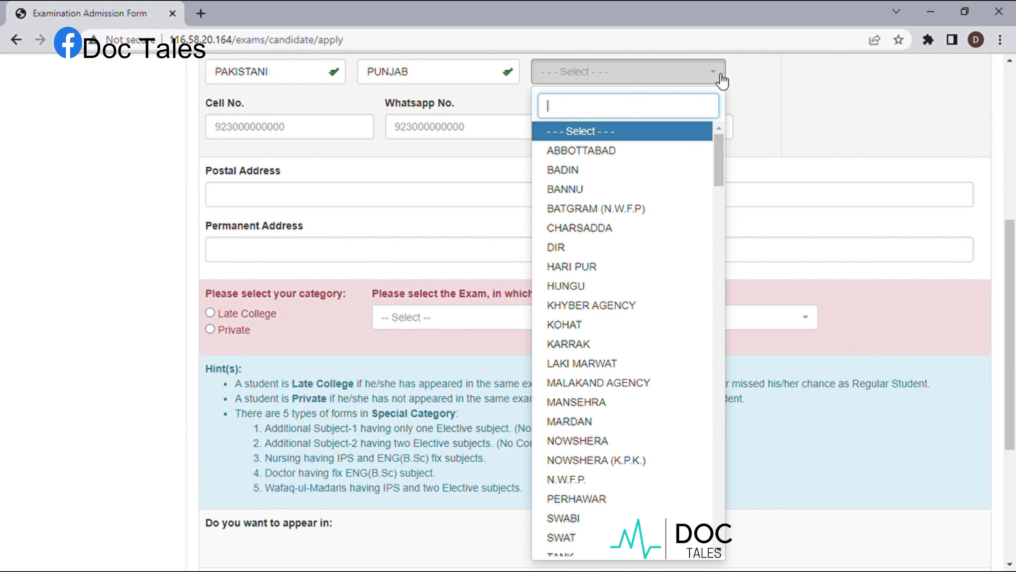
pyautogui.click(769, 91)
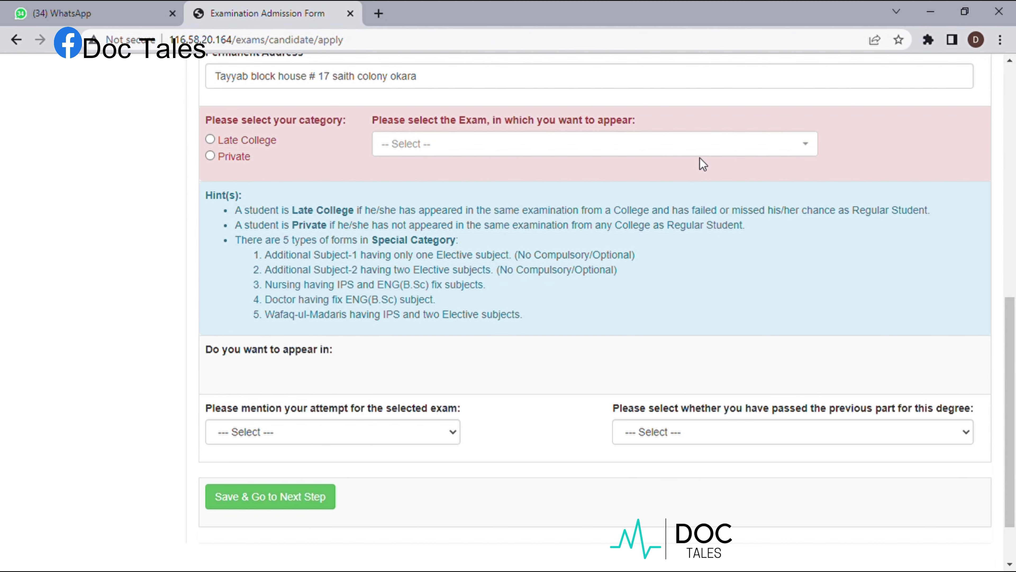
# - Mark the candidate as Private and browse the list of available exams
pyautogui.click(751, 149)
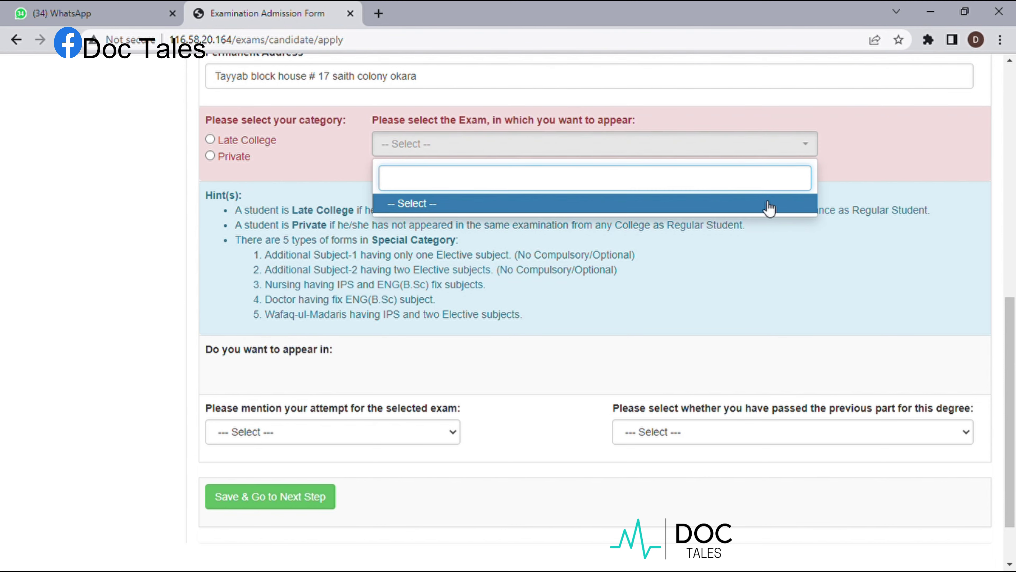
pyautogui.click(210, 156)
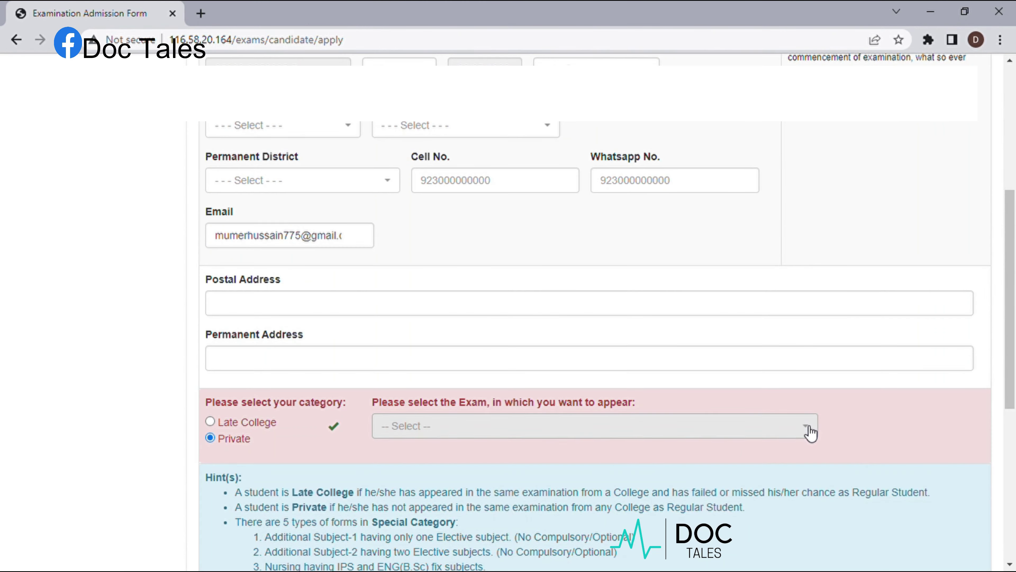
pyautogui.click(810, 431)
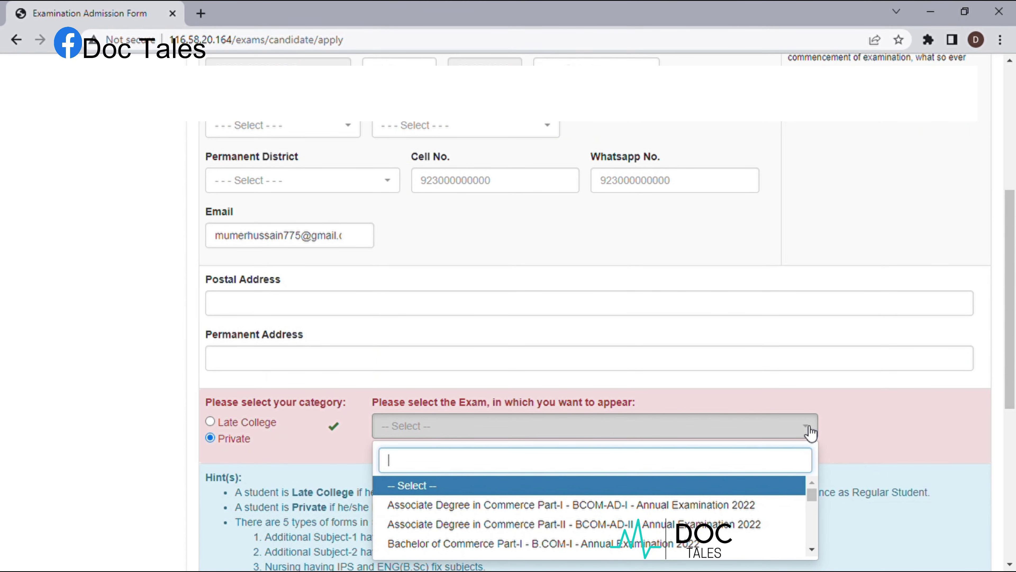
pyautogui.scroll(-3, 726, 496)
pyautogui.scroll(2, 726, 495)
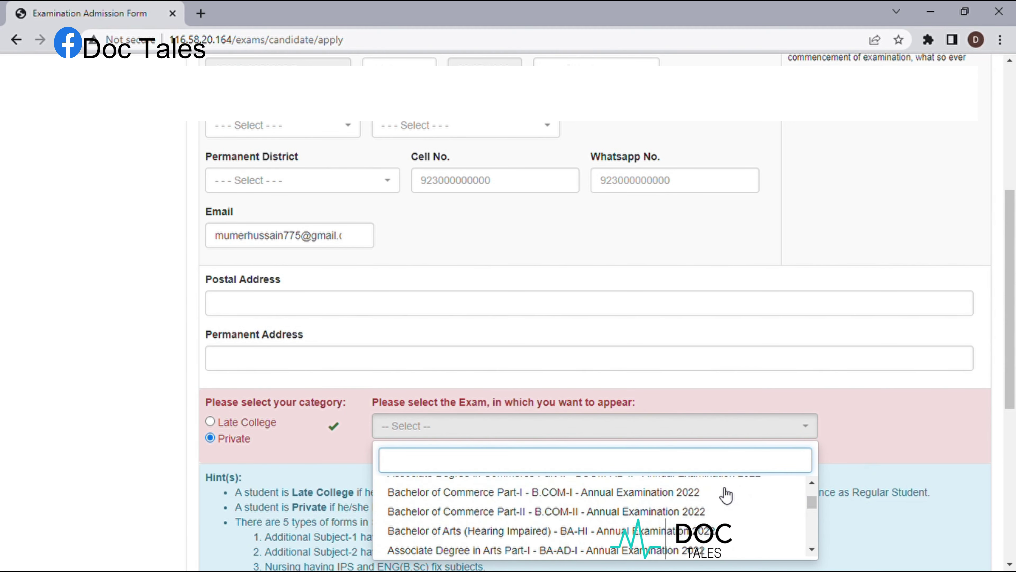
pyautogui.scroll(-4, 726, 496)
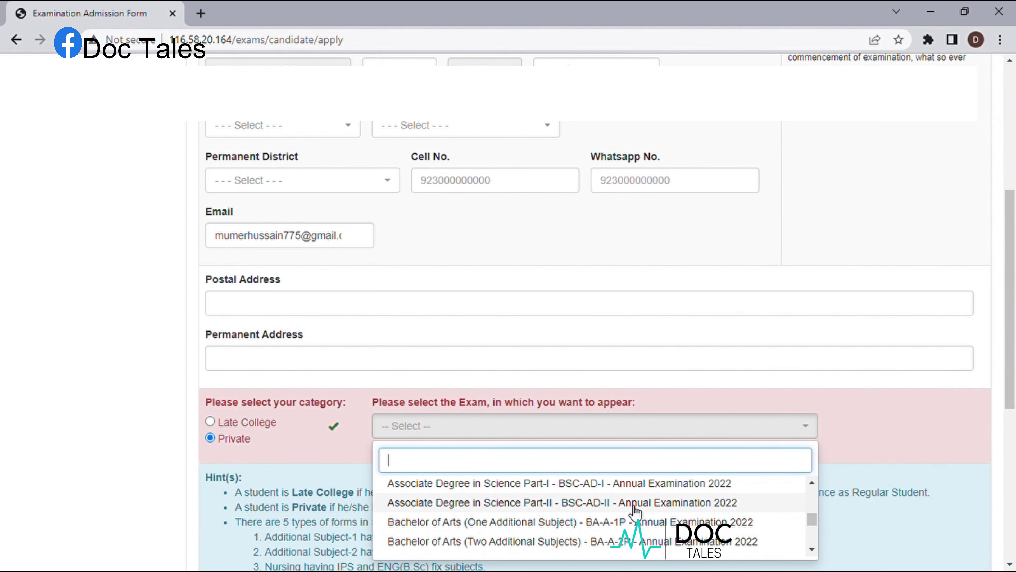
pyautogui.scroll(-3, 635, 511)
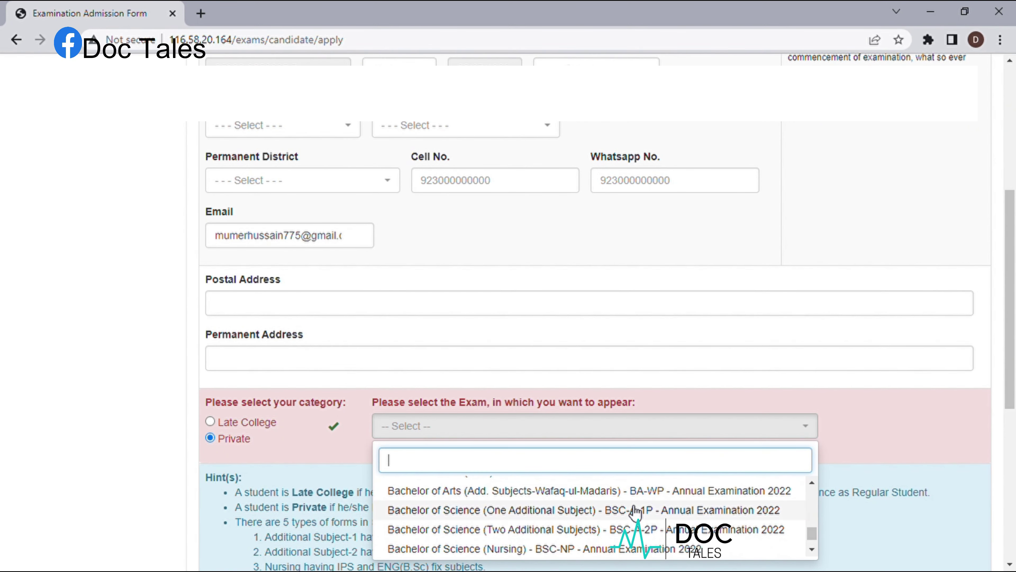
pyautogui.scroll(-1, 636, 511)
pyautogui.scroll(-2, 636, 513)
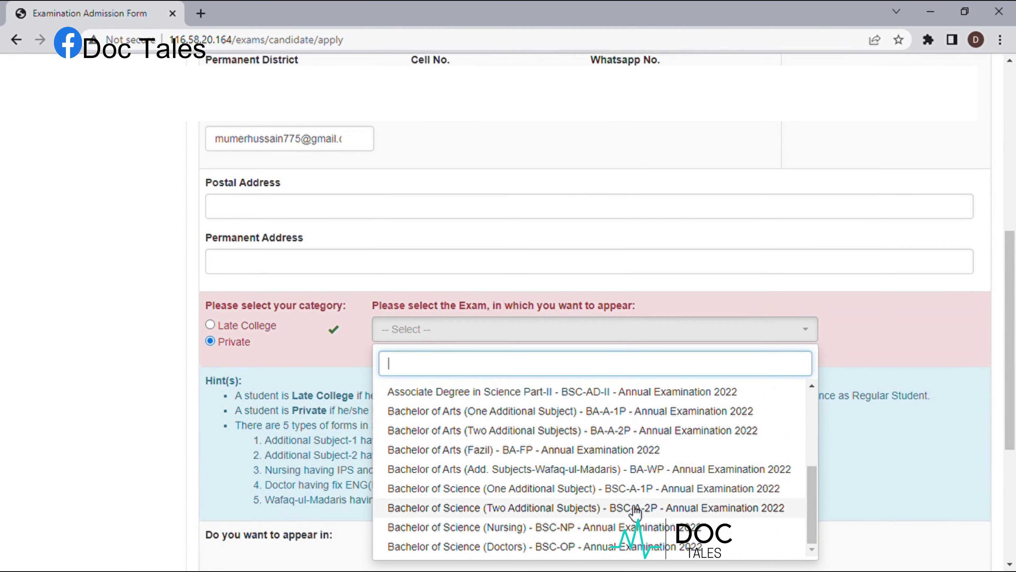
pyautogui.scroll(-5, 636, 511)
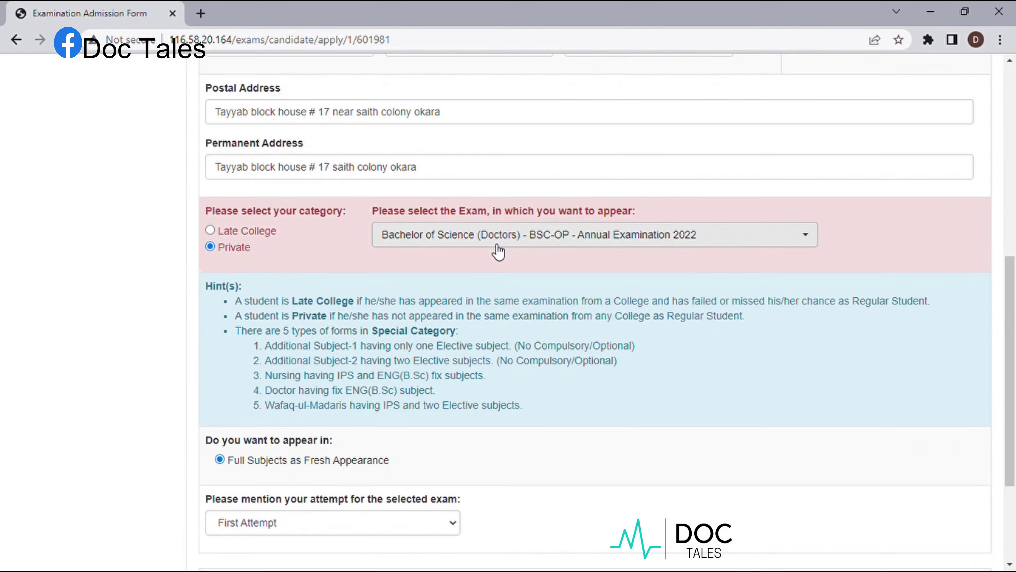
# - Choose Bachelor of Science (Doctors) - BSC-OP, first attempt, and submit the form details
pyautogui.click(805, 239)
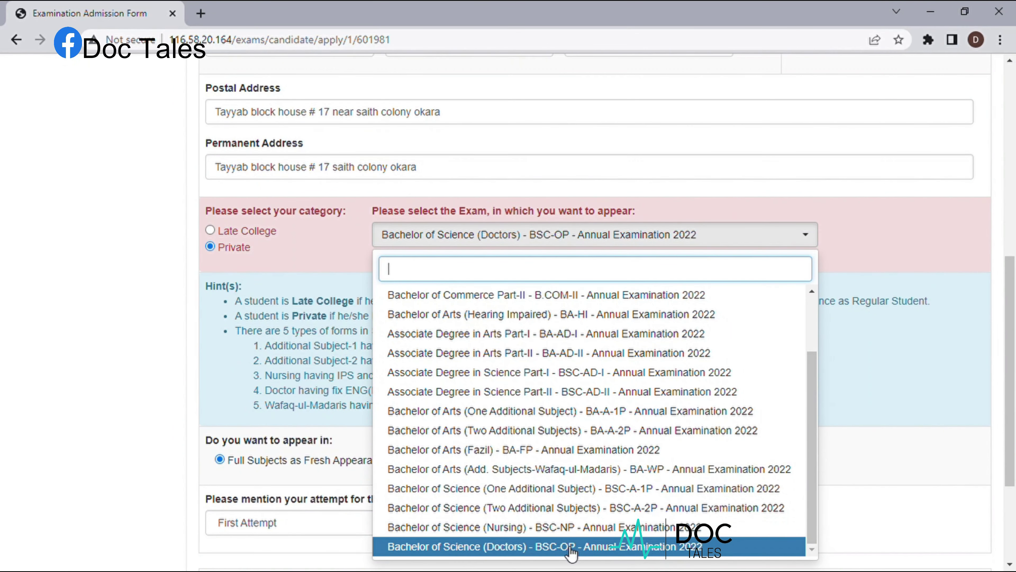
pyautogui.click(898, 238)
pyautogui.scroll(-4, 896, 234)
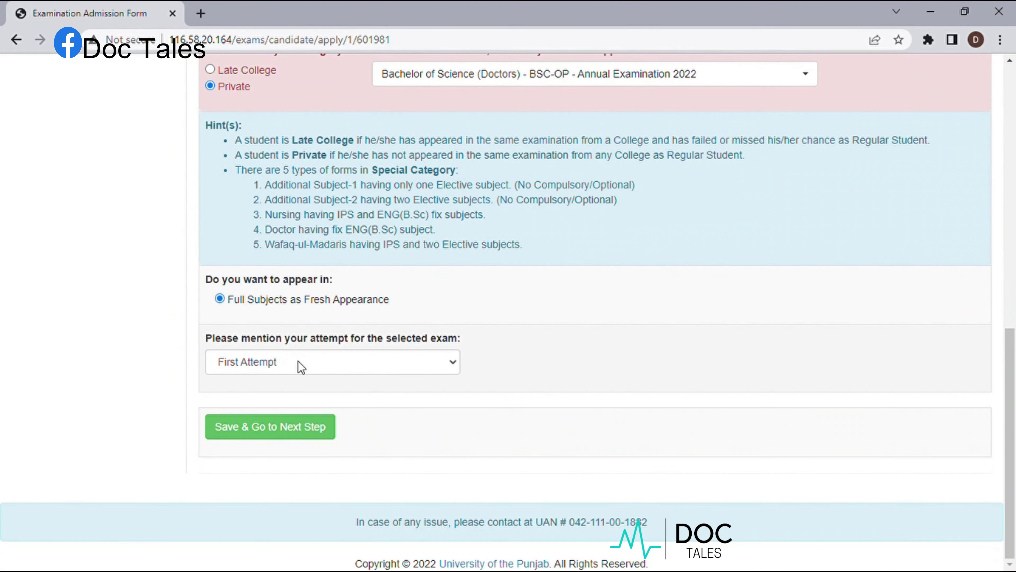
pyautogui.click(283, 427)
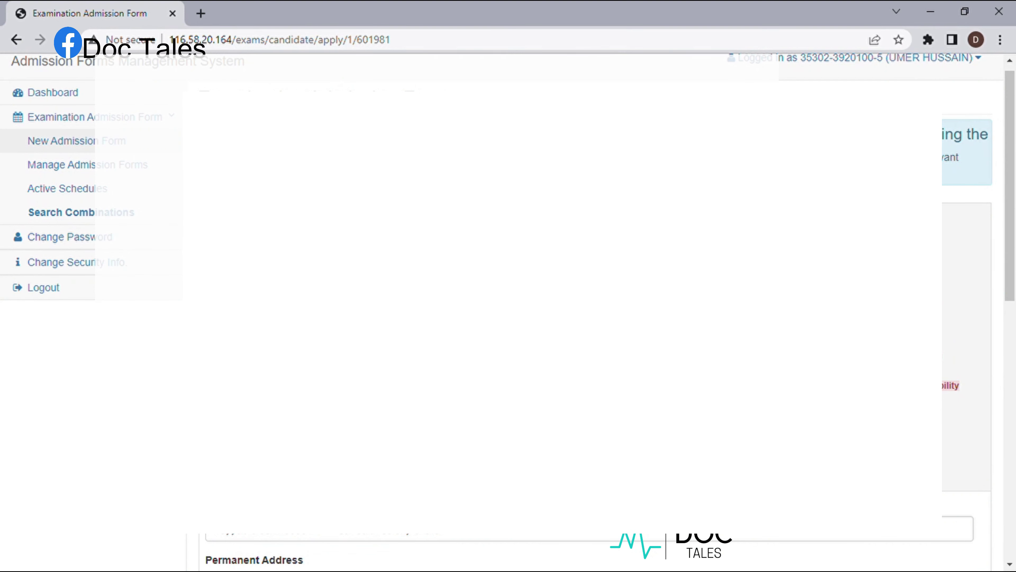
pyautogui.scroll(-5, 508, 312)
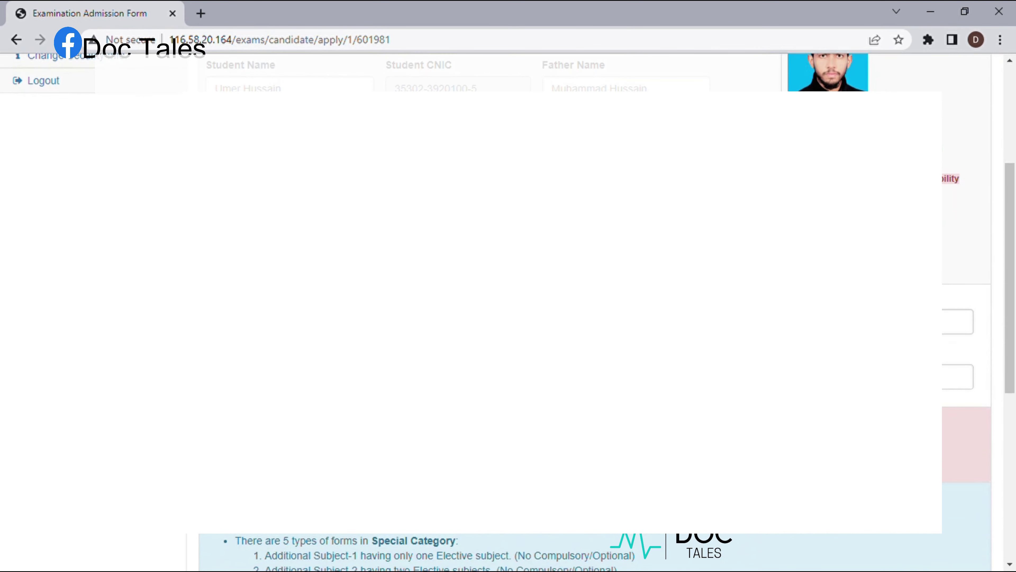
pyautogui.scroll(-3, 508, 313)
pyautogui.scroll(-5, 508, 312)
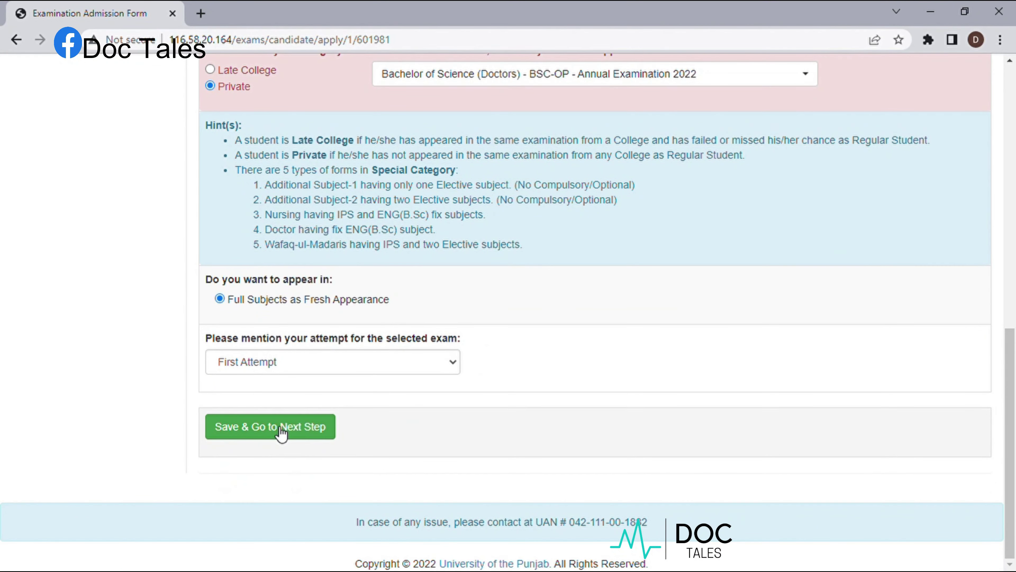
# - Save the admission details and move on to the subjects step
pyautogui.click(282, 429)
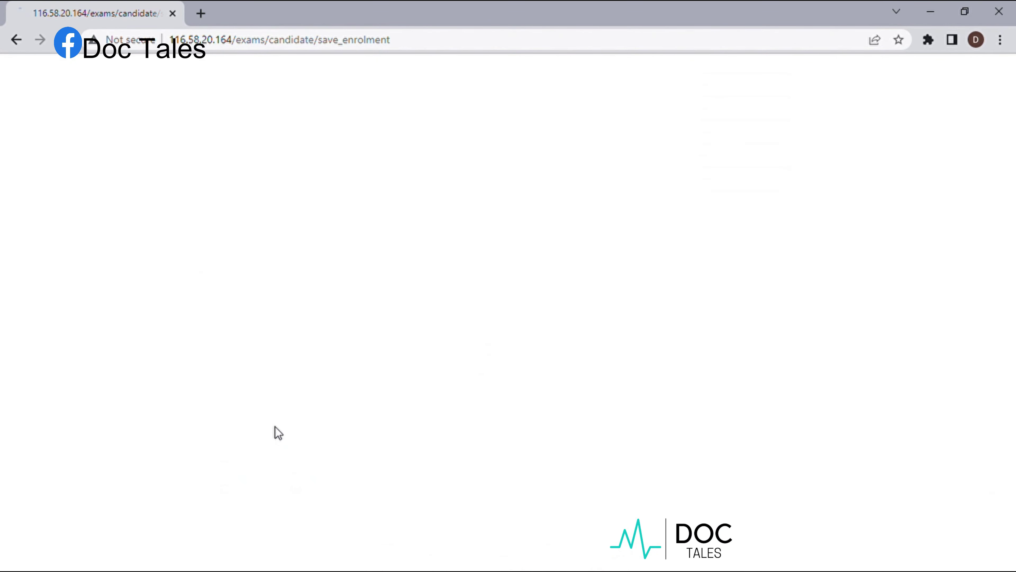
pyautogui.scroll(-1, 438, 366)
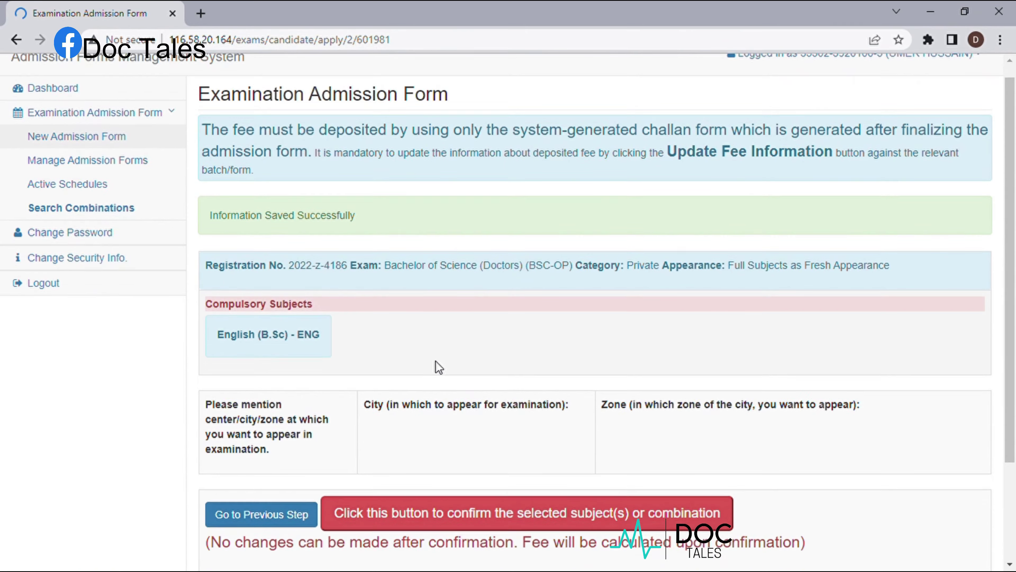
pyautogui.scroll(-3, 438, 367)
pyautogui.scroll(-1, 435, 361)
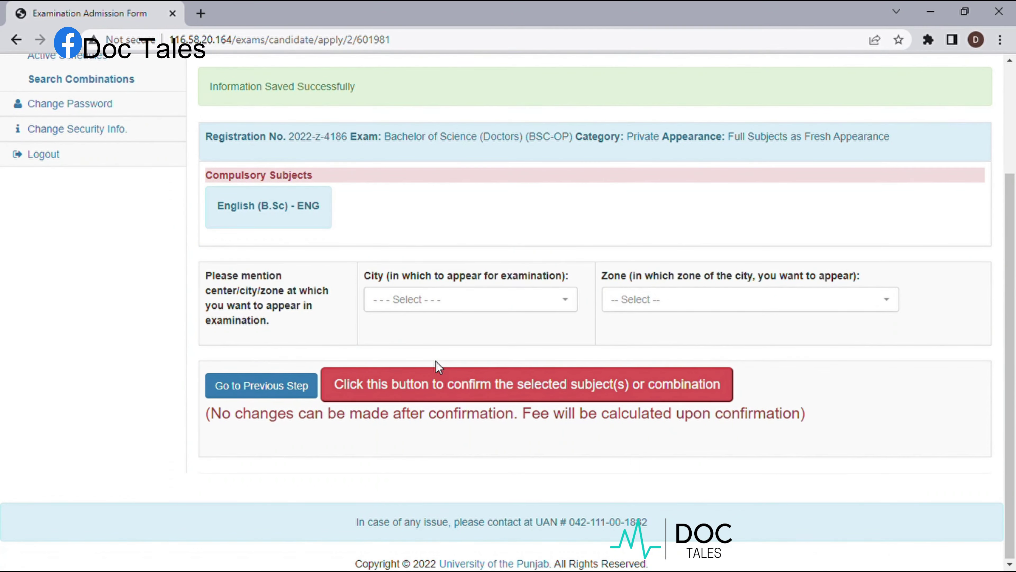
# - Set exam city FAISALABAD and zone DISTRICT JAIL, FAISALABAD (FBD-JAL), then confirm the centre
pyautogui.click(570, 307)
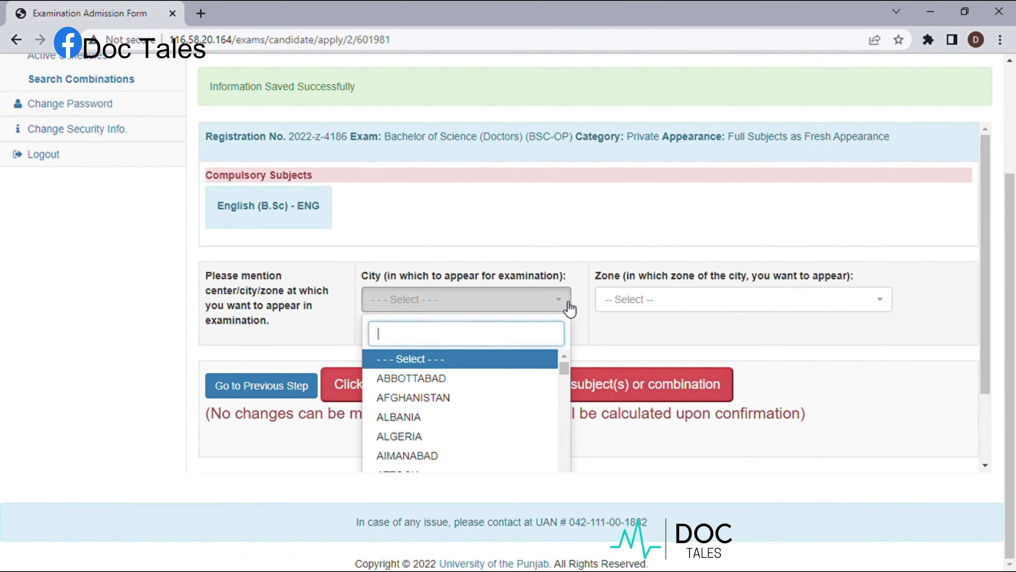
pyautogui.write('fa')
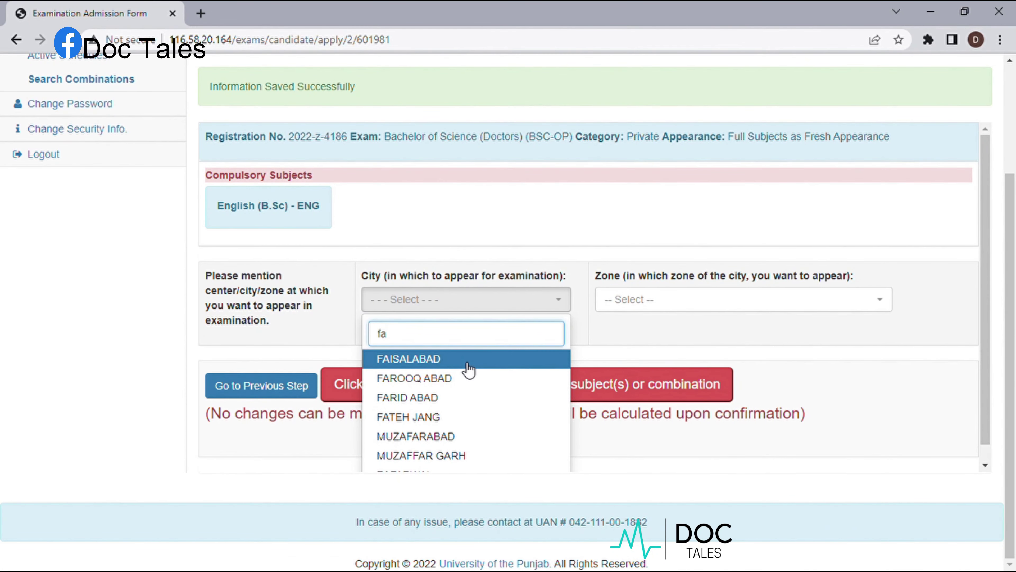
pyautogui.click(466, 363)
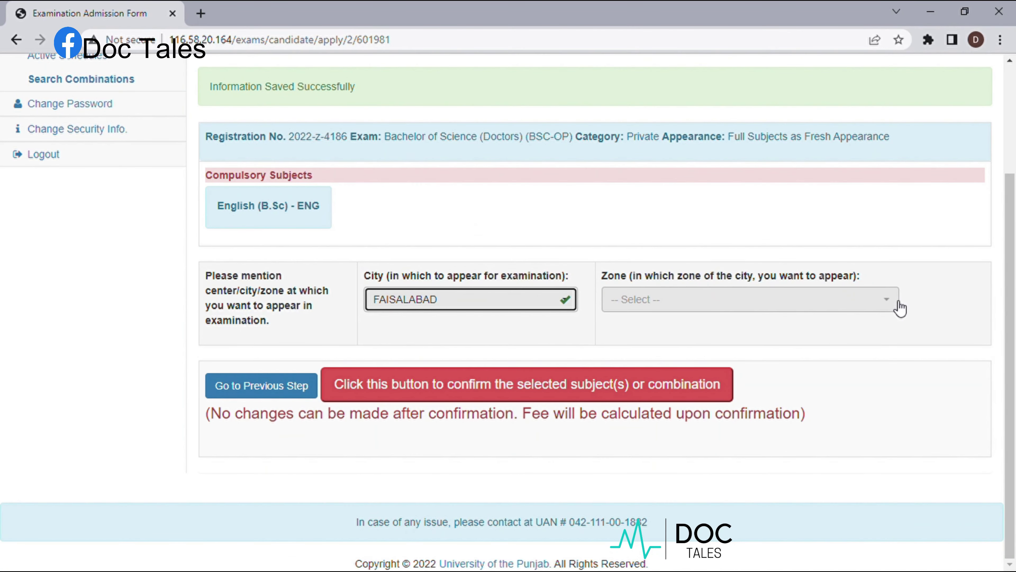
pyautogui.click(896, 304)
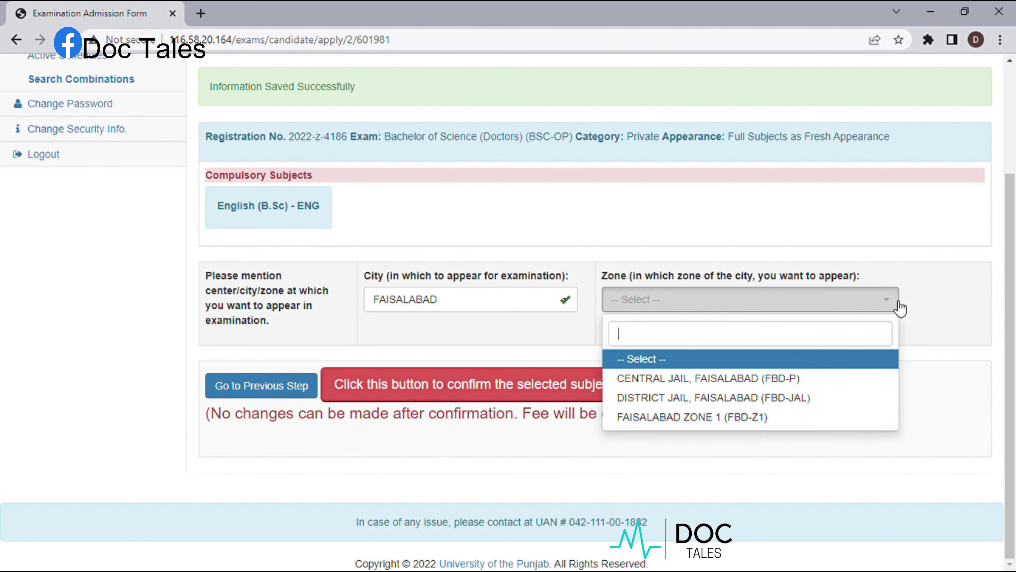
pyautogui.click(746, 398)
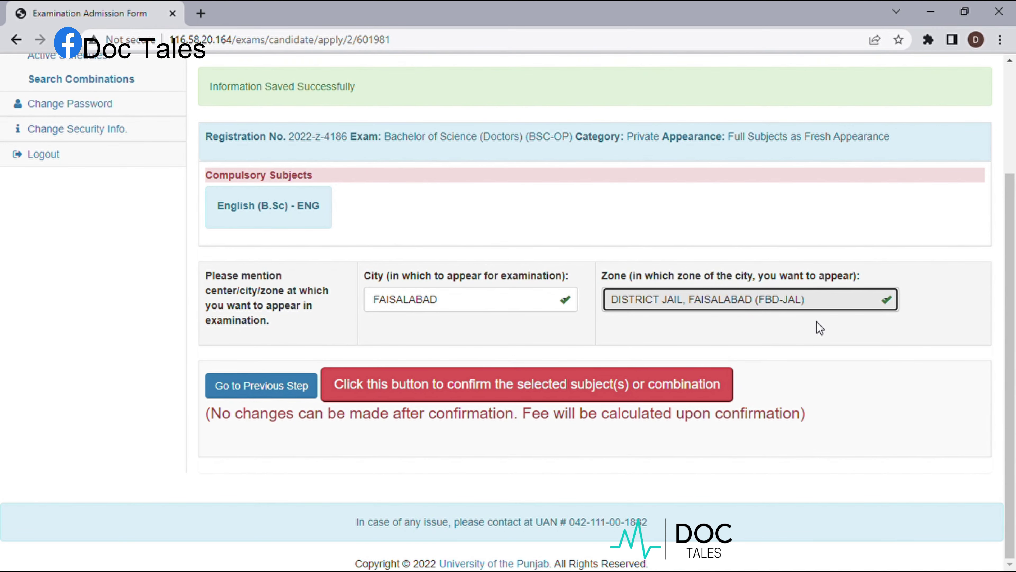
pyautogui.scroll(3, 816, 321)
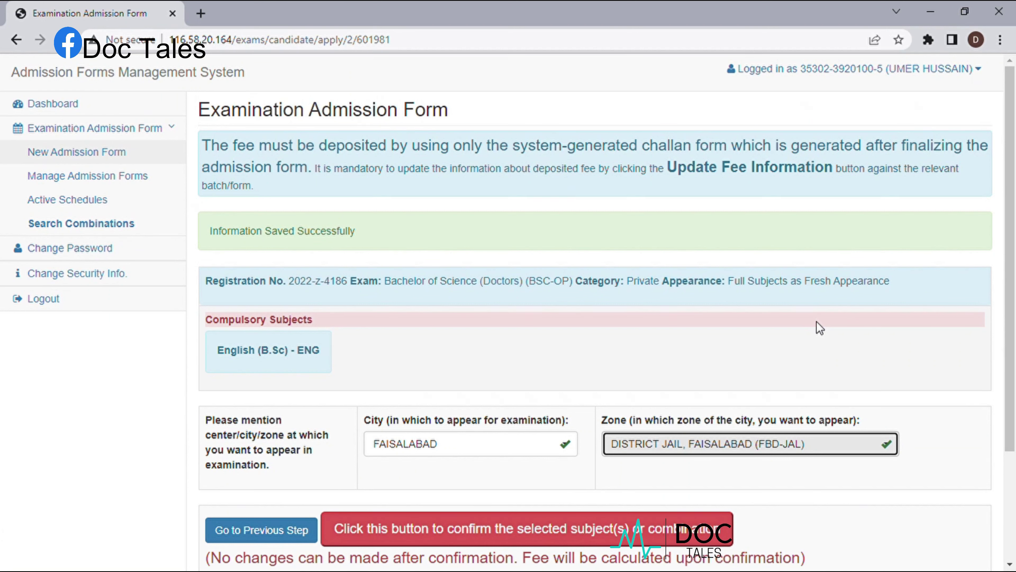
pyautogui.scroll(-3, 816, 321)
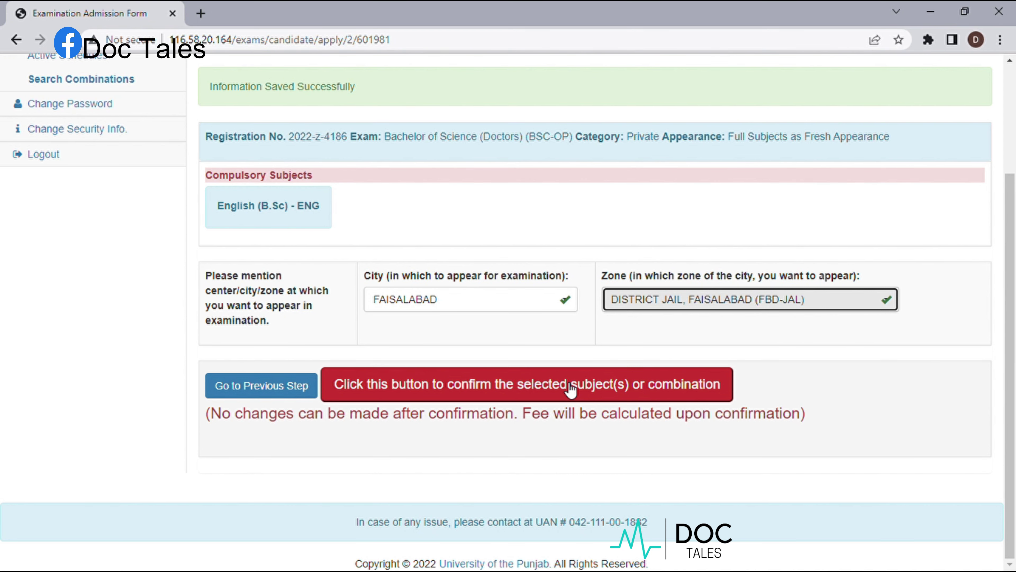
pyautogui.click(570, 386)
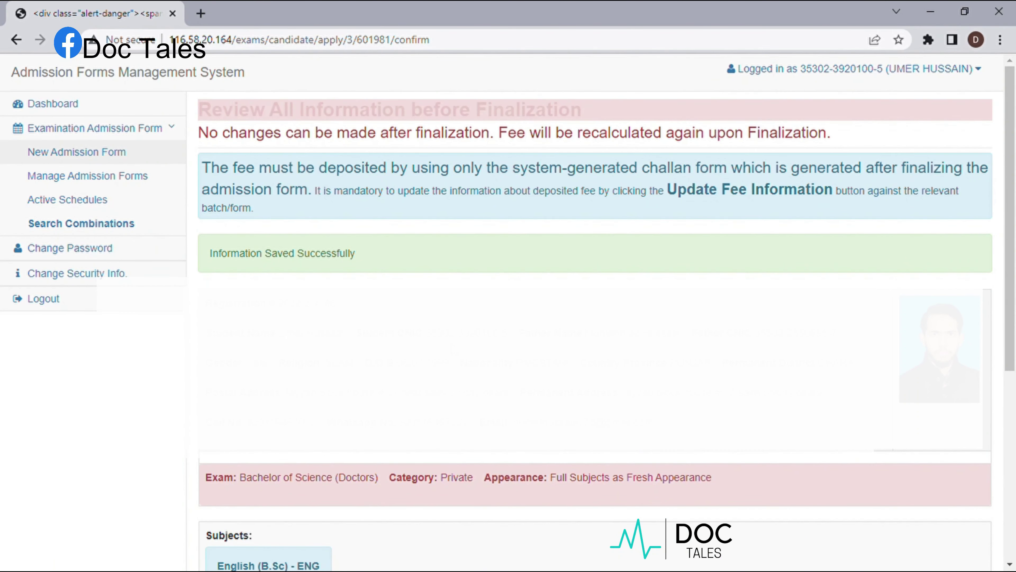
# - Scroll the review page past subject English (B.Sc) - ENG and the Rs. 6940 total to Finalize and Print Challan
pyautogui.scroll(-5, 651, 335)
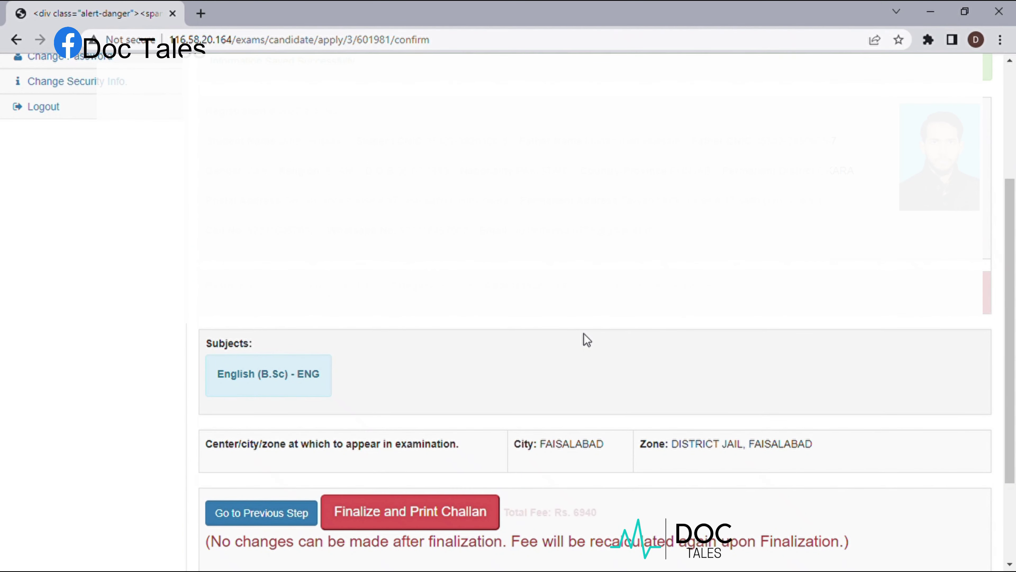
pyautogui.scroll(-2, 583, 334)
pyautogui.scroll(-1, 584, 333)
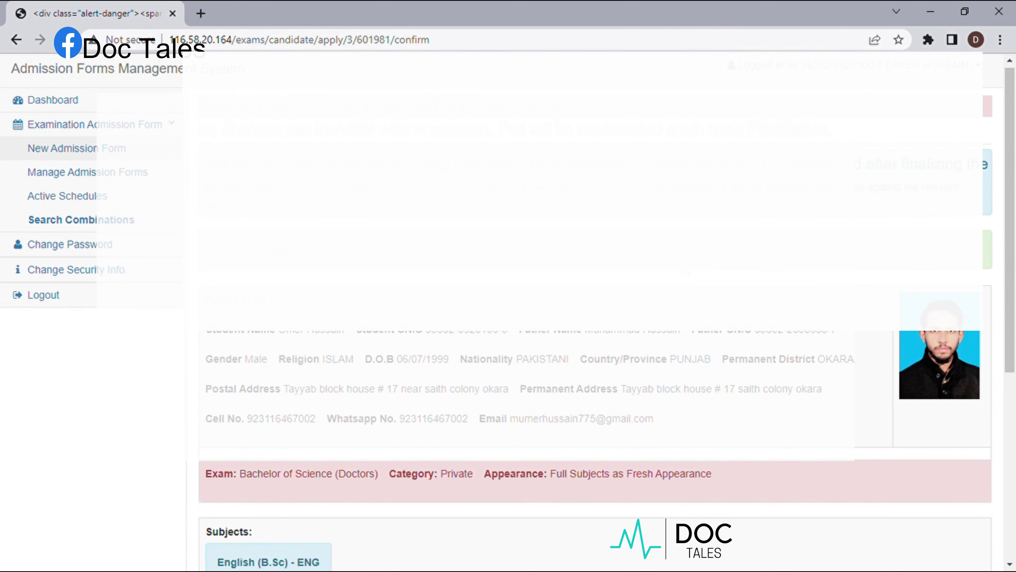
pyautogui.scroll(-8, 595, 313)
pyautogui.scroll(4, 596, 312)
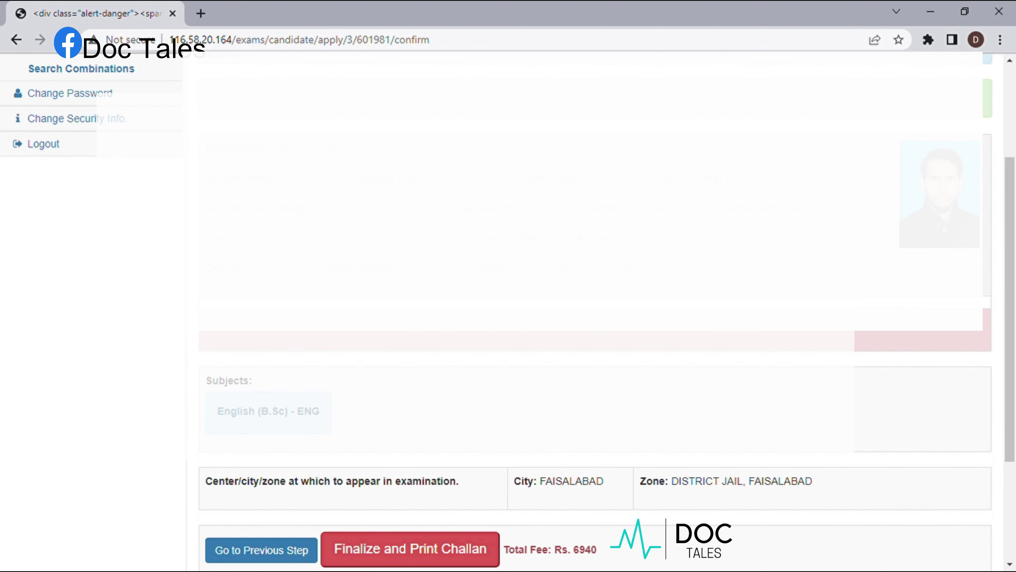
pyautogui.scroll(-4, 595, 312)
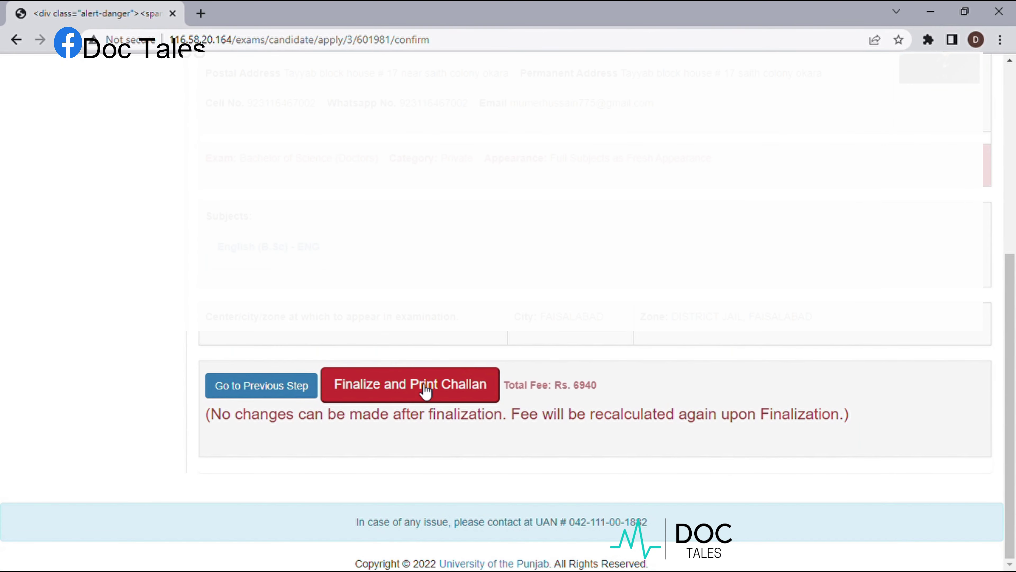
# - Finalize the form and open its Rs. 6,940 fee challan from Manage Admission Forms
pyautogui.click(424, 388)
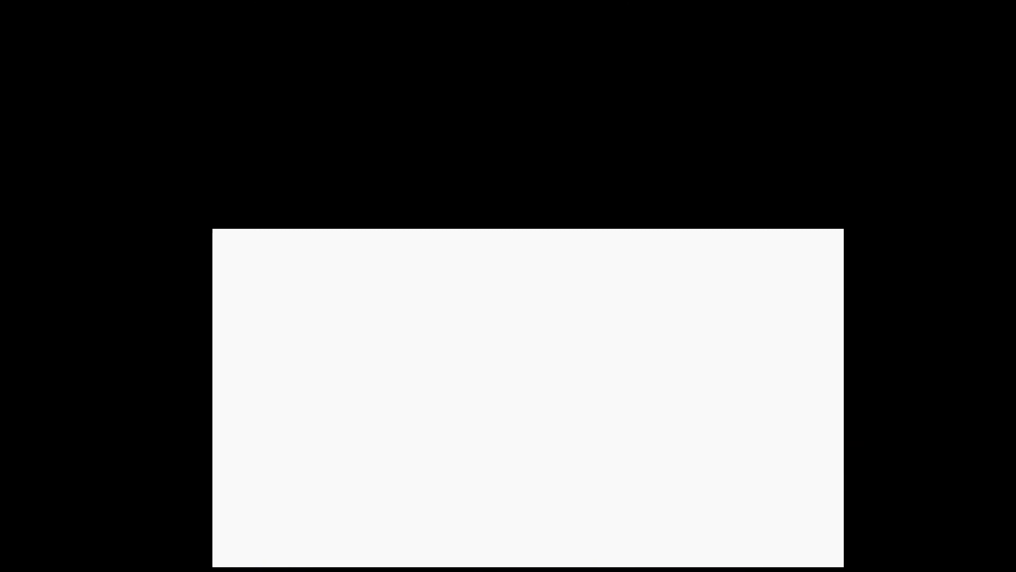
pyautogui.scroll(-2, 508, 312)
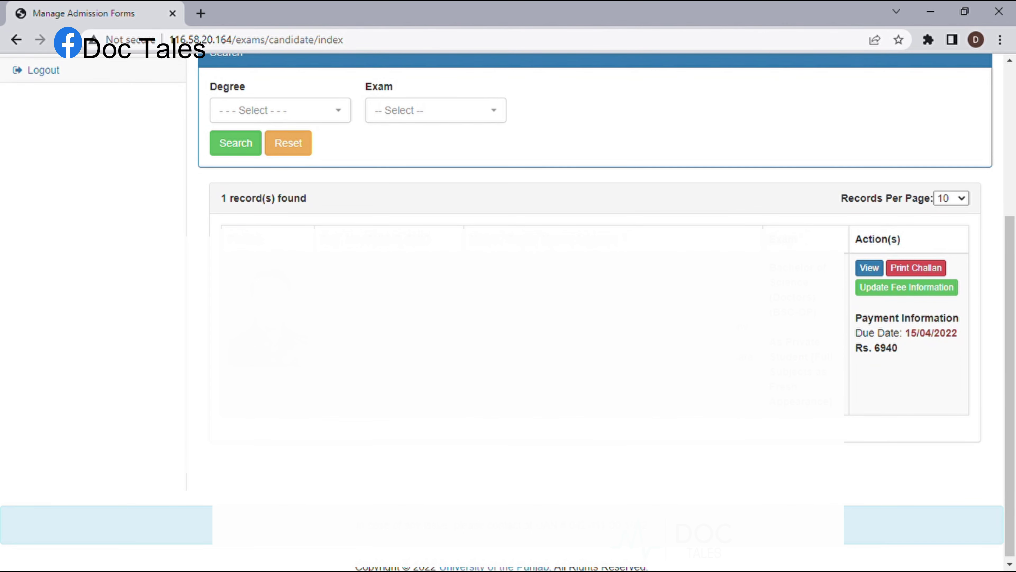
pyautogui.scroll(3, 508, 304)
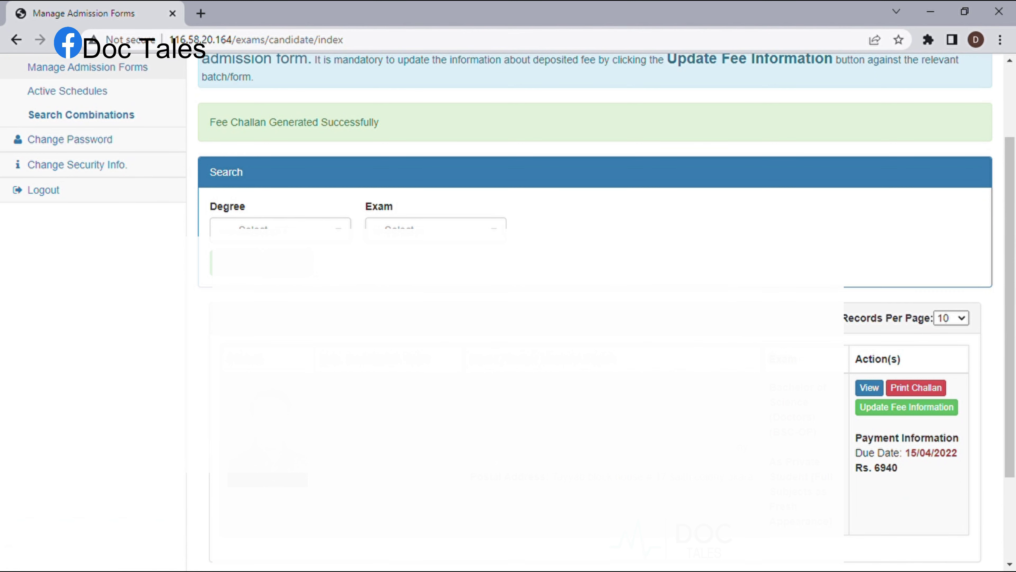
pyautogui.scroll(-3, 508, 305)
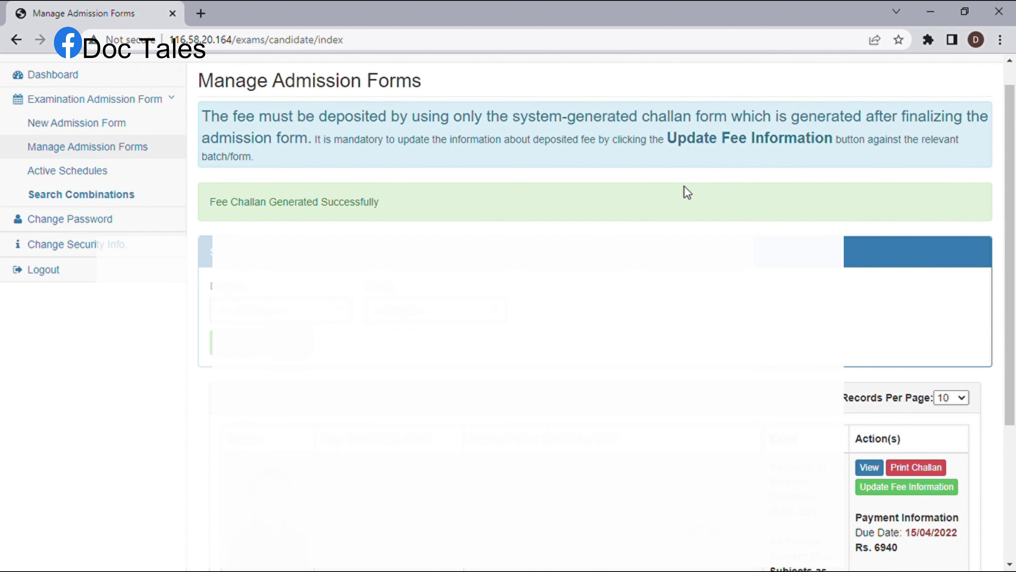
pyautogui.scroll(-3, 686, 190)
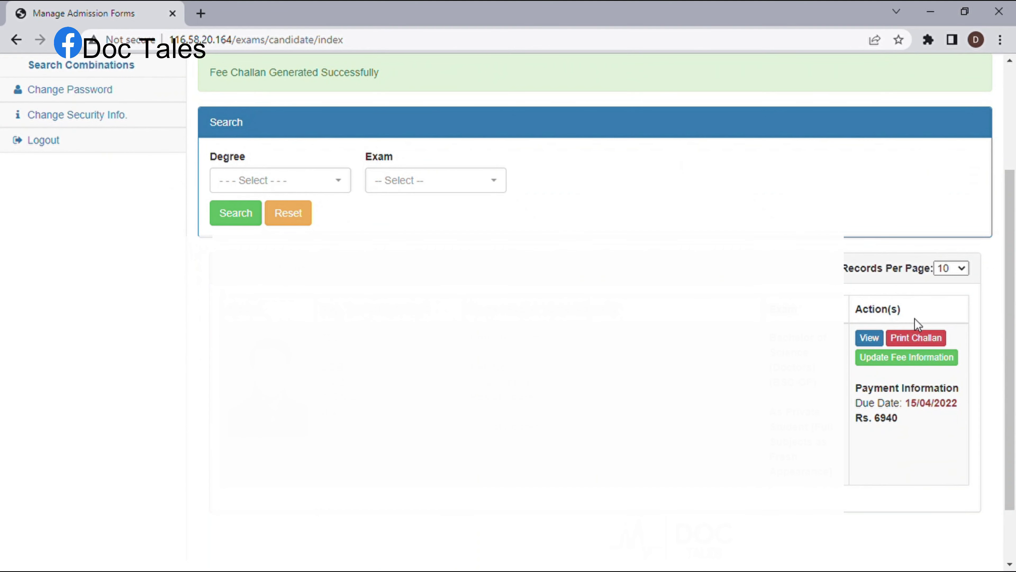
pyautogui.click(918, 339)
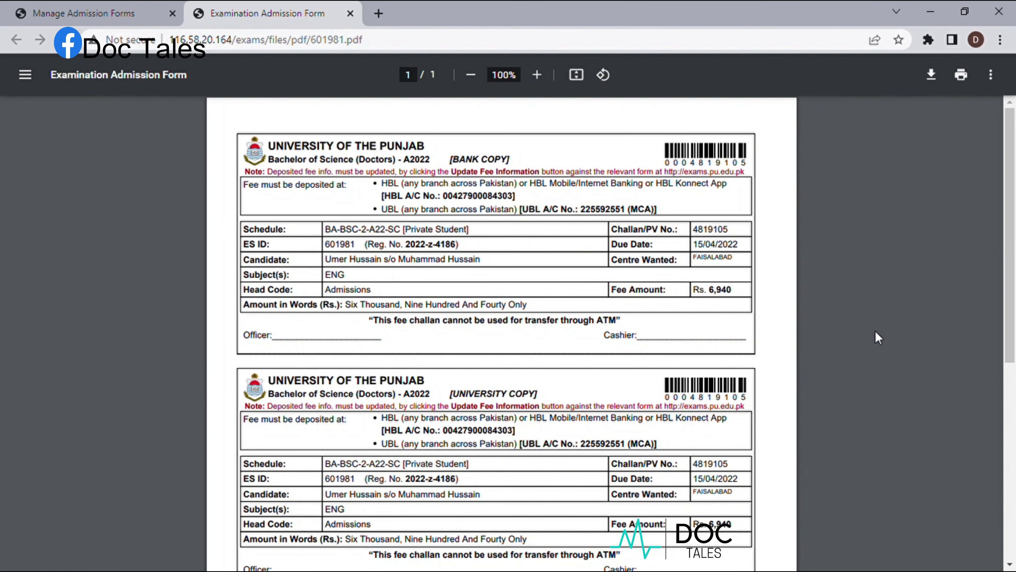
pyautogui.scroll(-3, 875, 331)
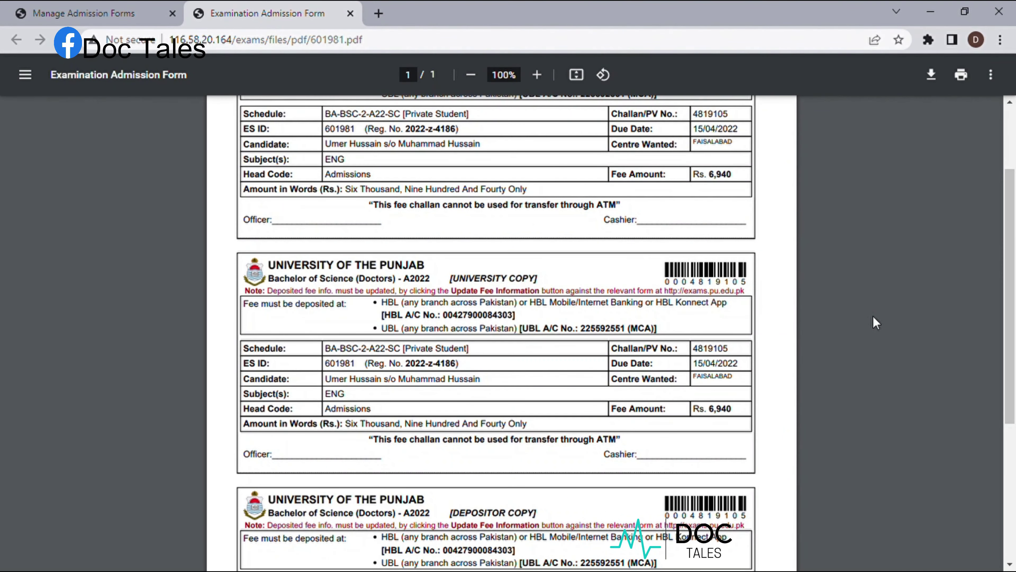
pyautogui.scroll(-1, 875, 322)
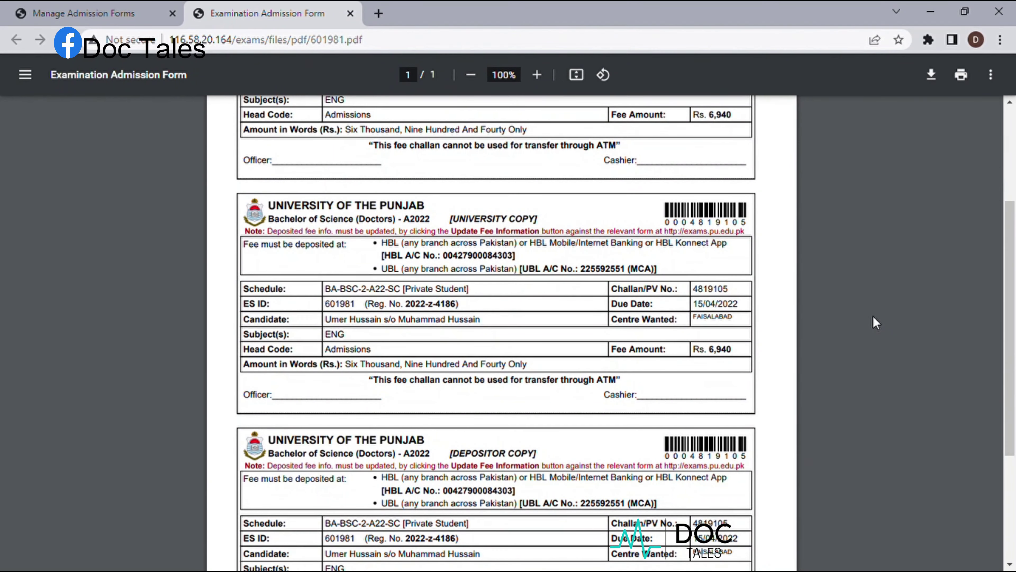
pyautogui.scroll(-3, 875, 322)
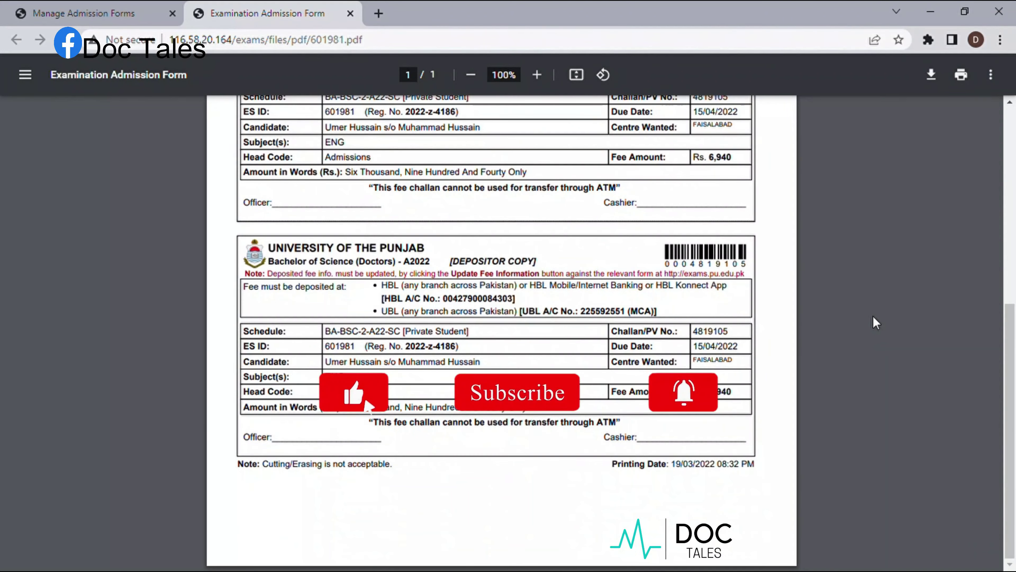
pyautogui.scroll(2, 875, 322)
pyautogui.scroll(4, 875, 322)
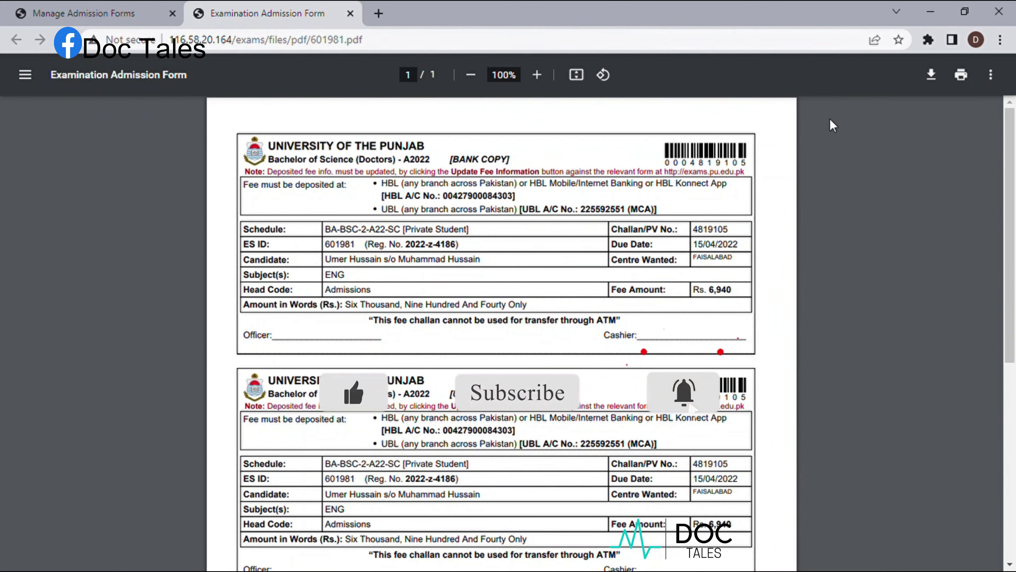
pyautogui.click(991, 74)
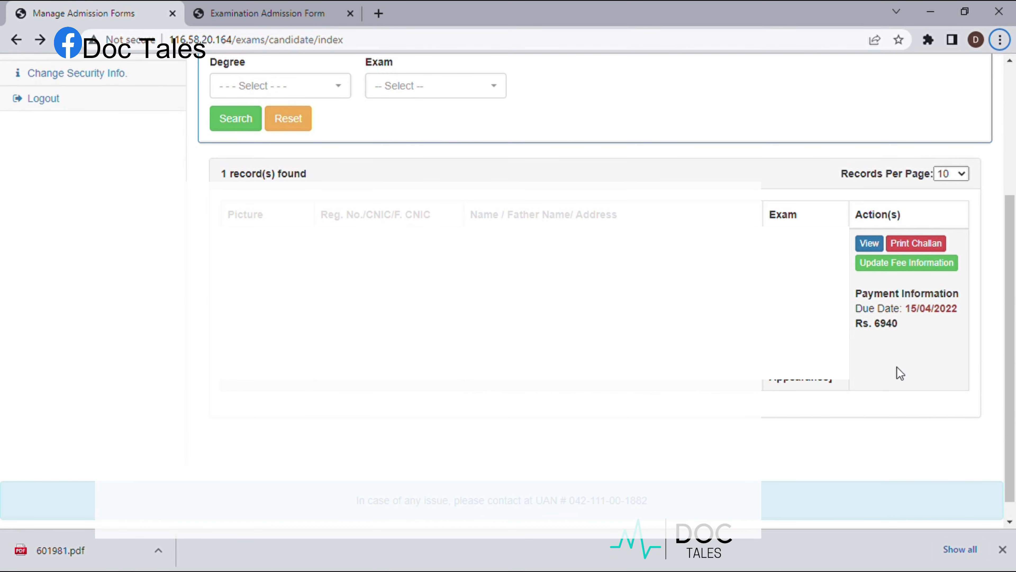
pyautogui.scroll(5, 900, 373)
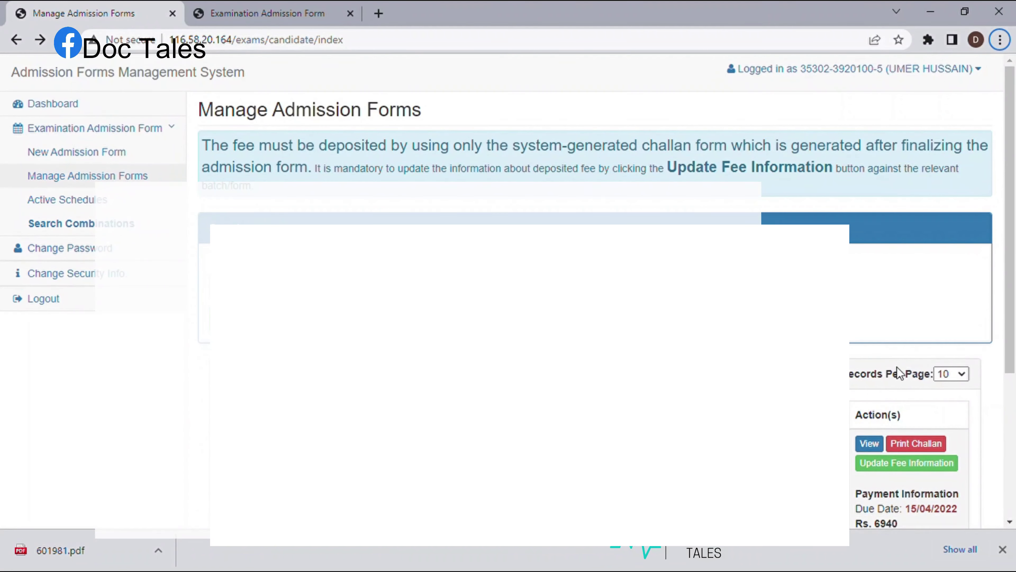
pyautogui.scroll(-5, 899, 373)
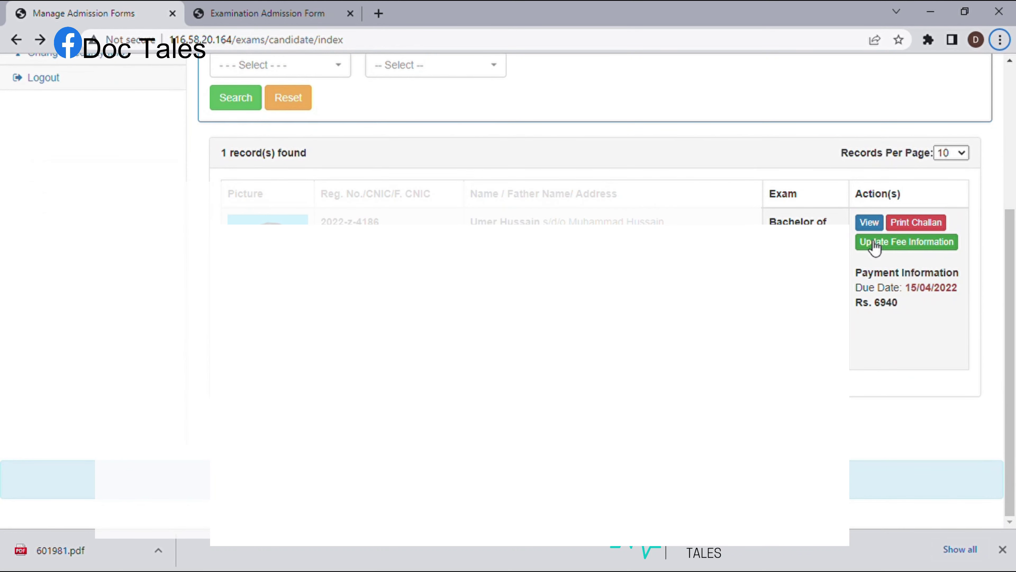
pyautogui.click(896, 251)
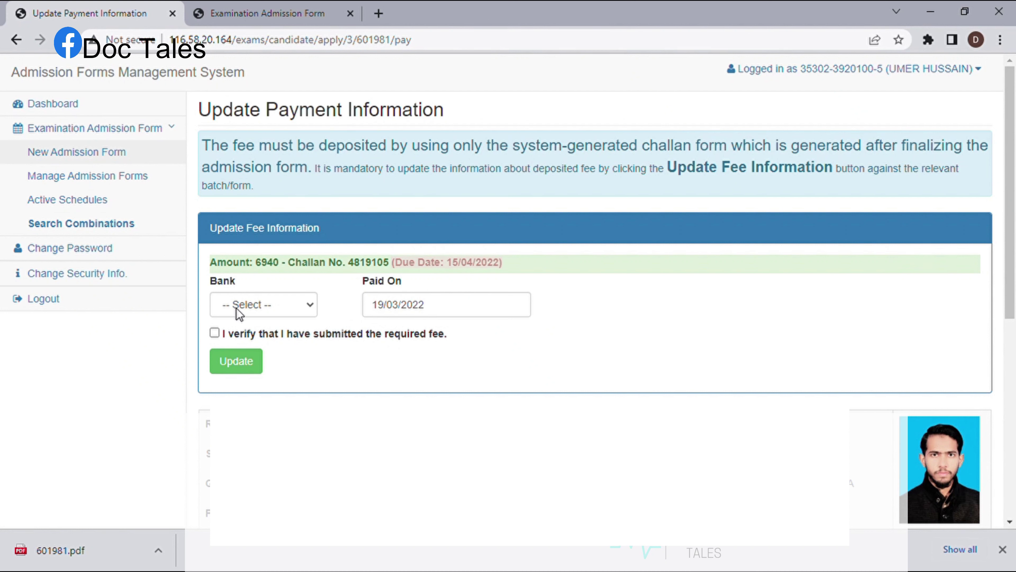
pyautogui.click(311, 314)
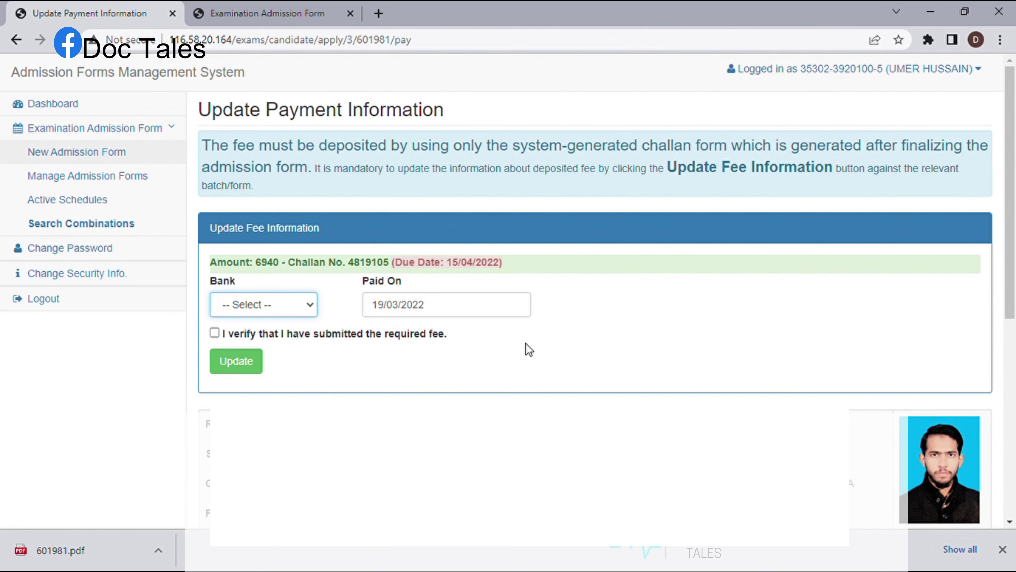
pyautogui.click(595, 324)
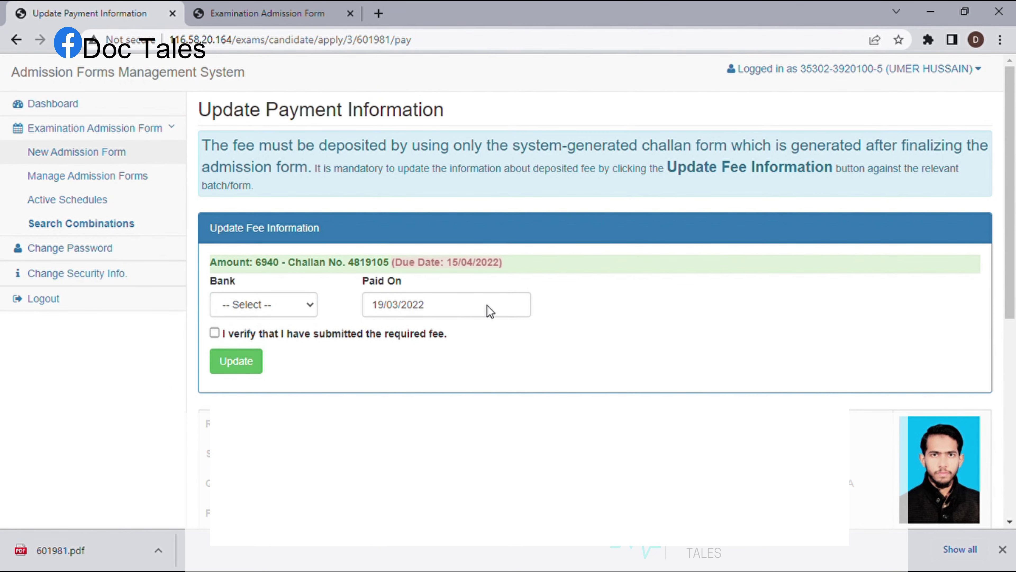
pyautogui.scroll(-4, 520, 292)
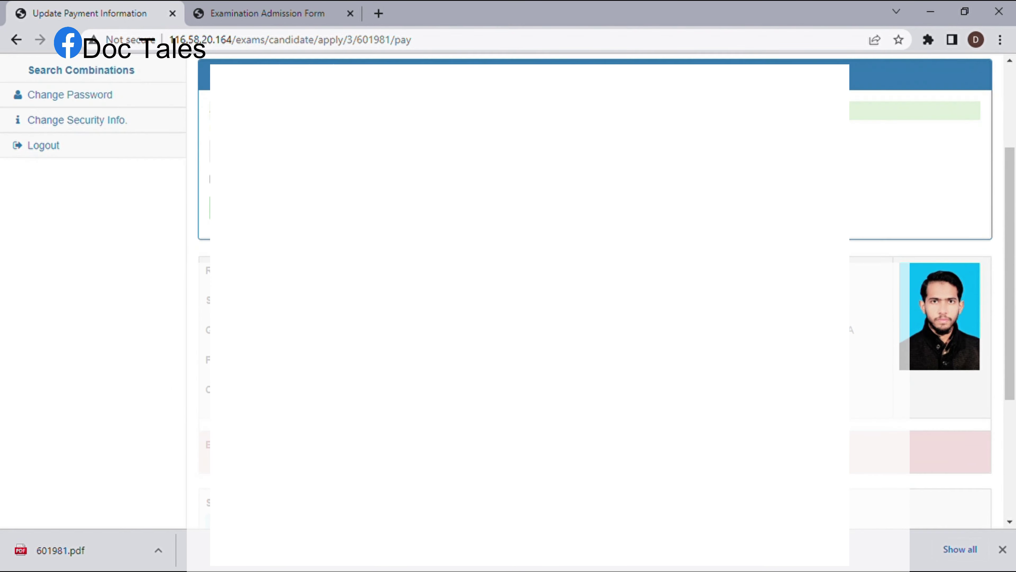
pyautogui.scroll(-6, 520, 292)
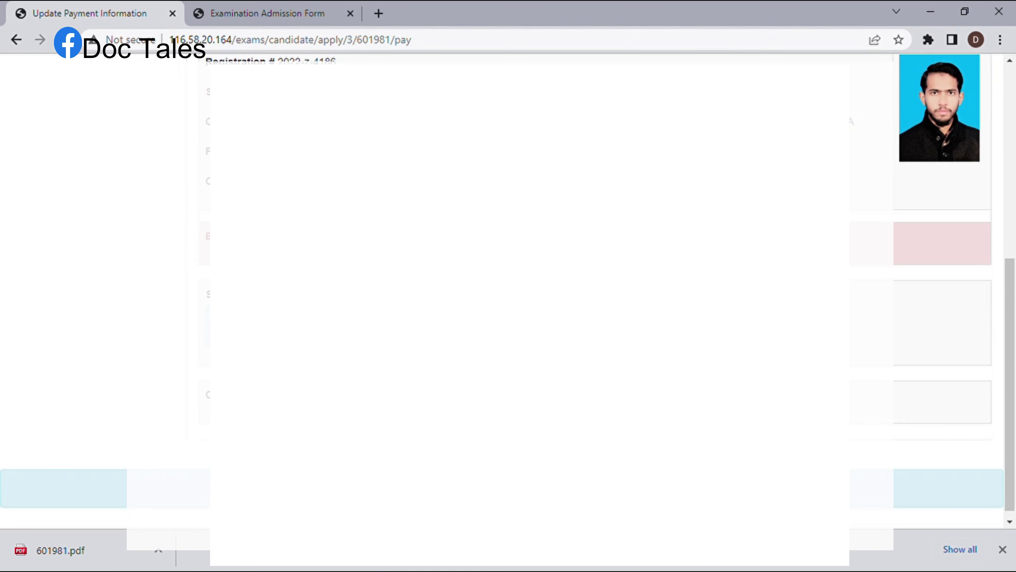